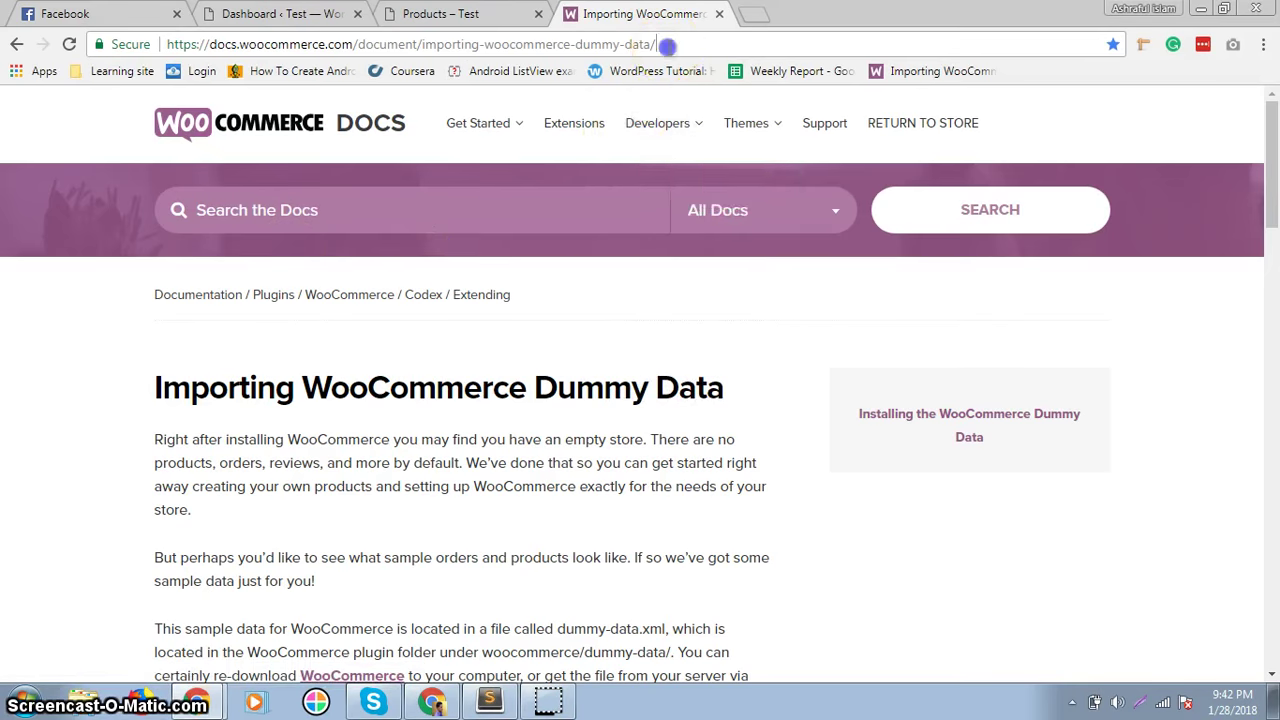
{"action": "left_click", "coordinate": [668, 47]}
{"action": "left_click", "coordinate": [91, 430]}
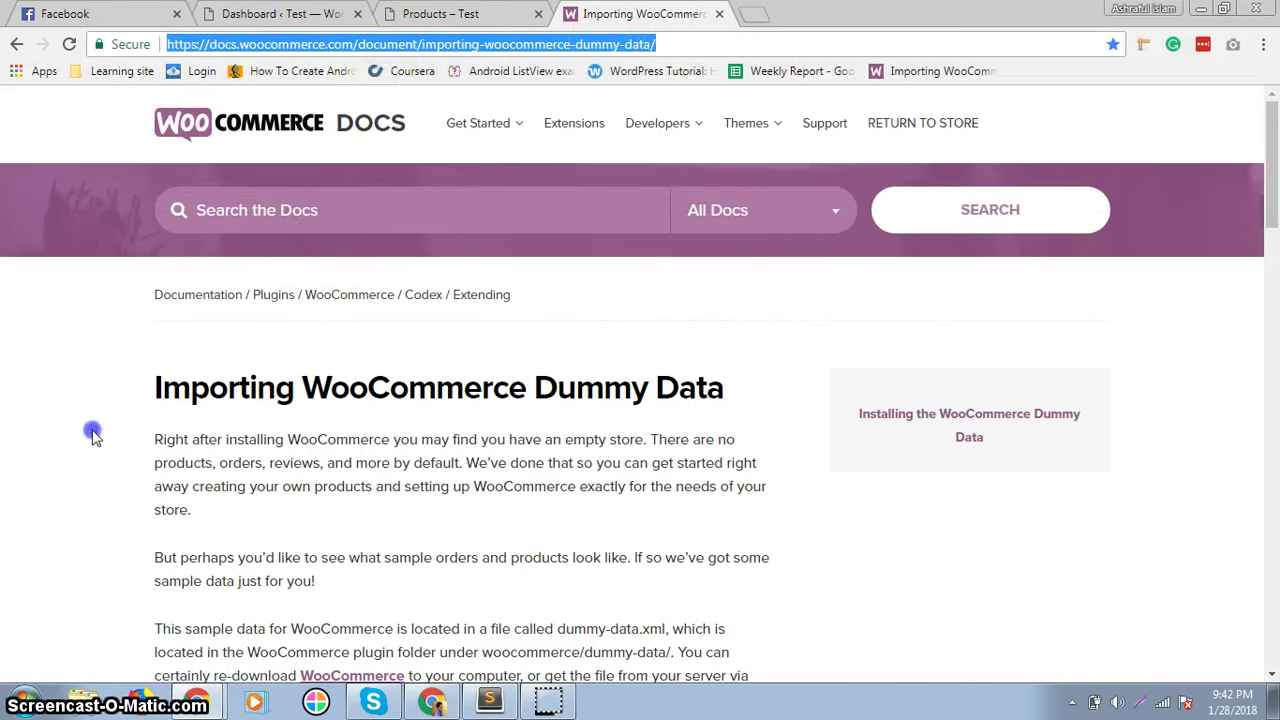
{"action": "left_click", "coordinate": [520, 44]}
{"action": "left_click", "coordinate": [29, 420]}
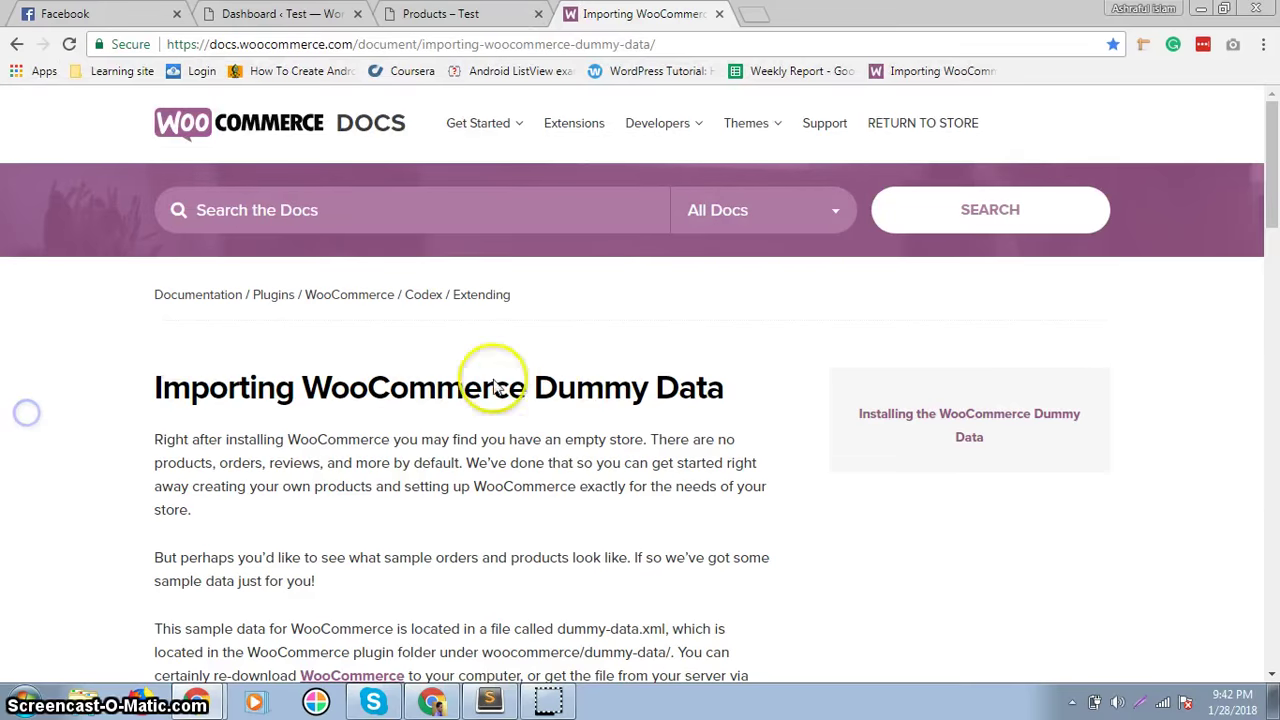
Open the sample data XML file linked in the documentation's paragraph about dummy-data.xml
{"action": "left_click_drag", "start_coordinate": [1273, 177], "coordinate": [1275, 233]}
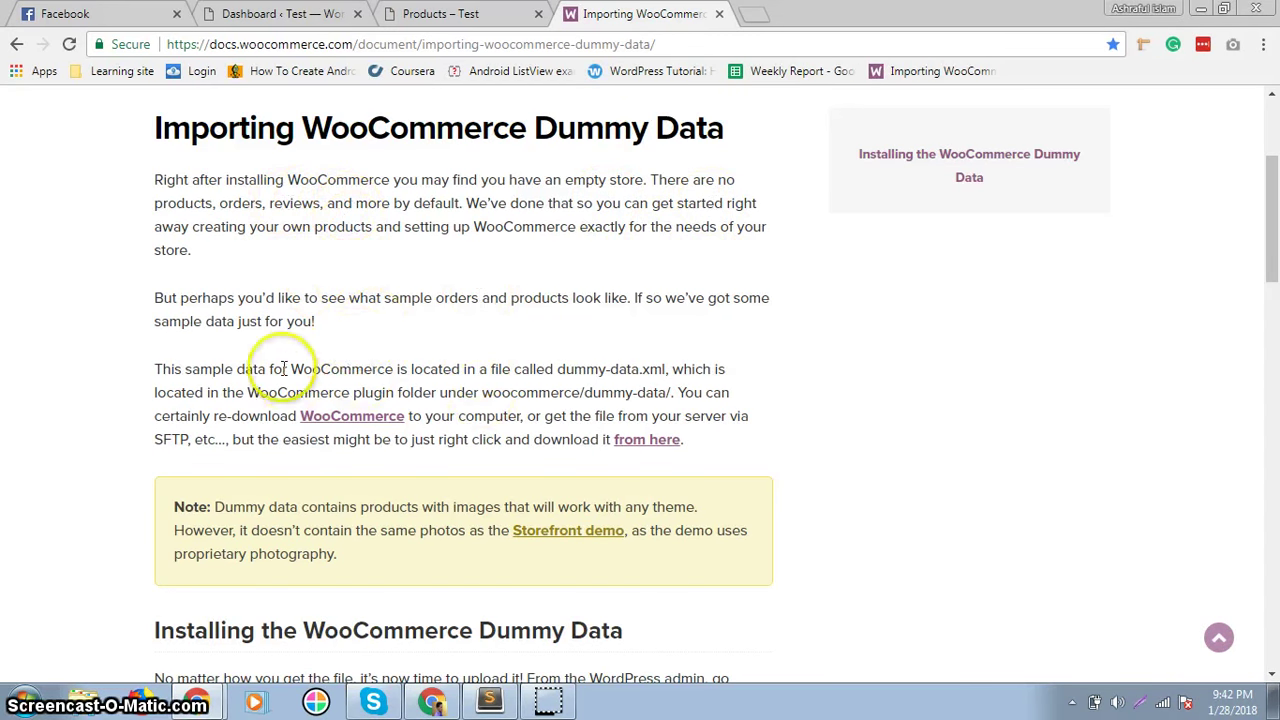
{"action": "left_click", "coordinate": [633, 446]}
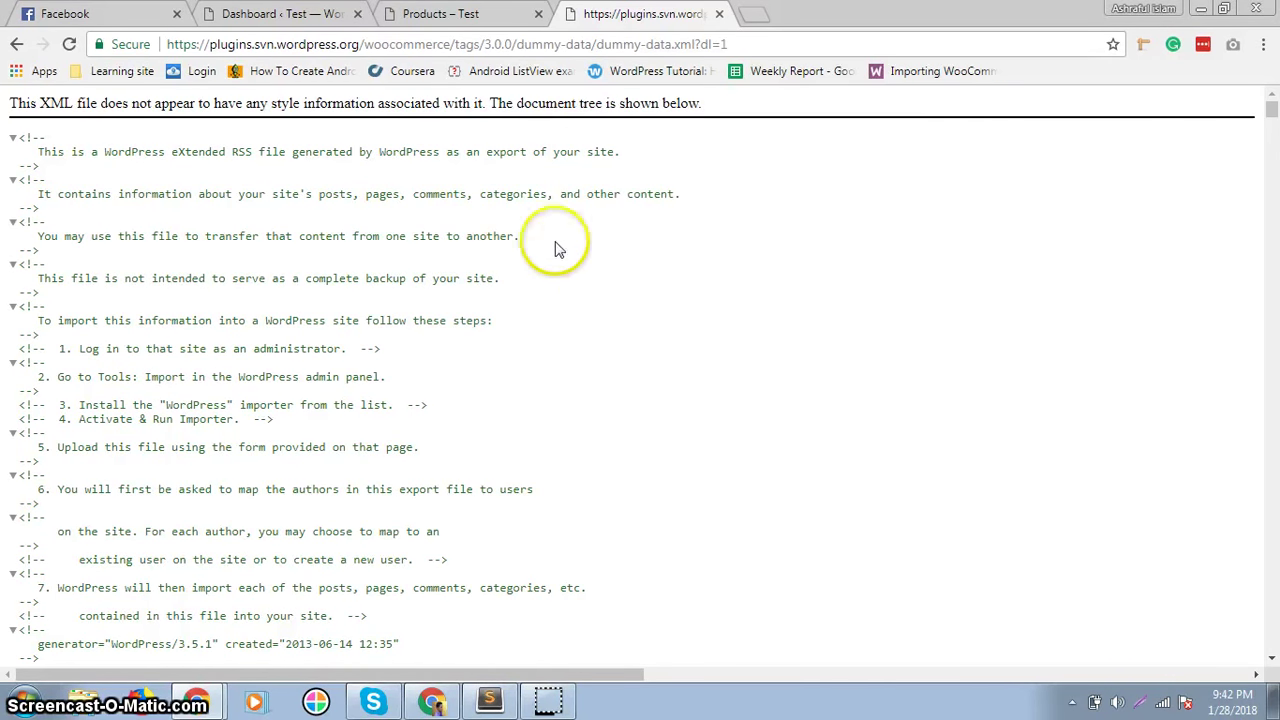
{"action": "left_click", "coordinate": [540, 305]}
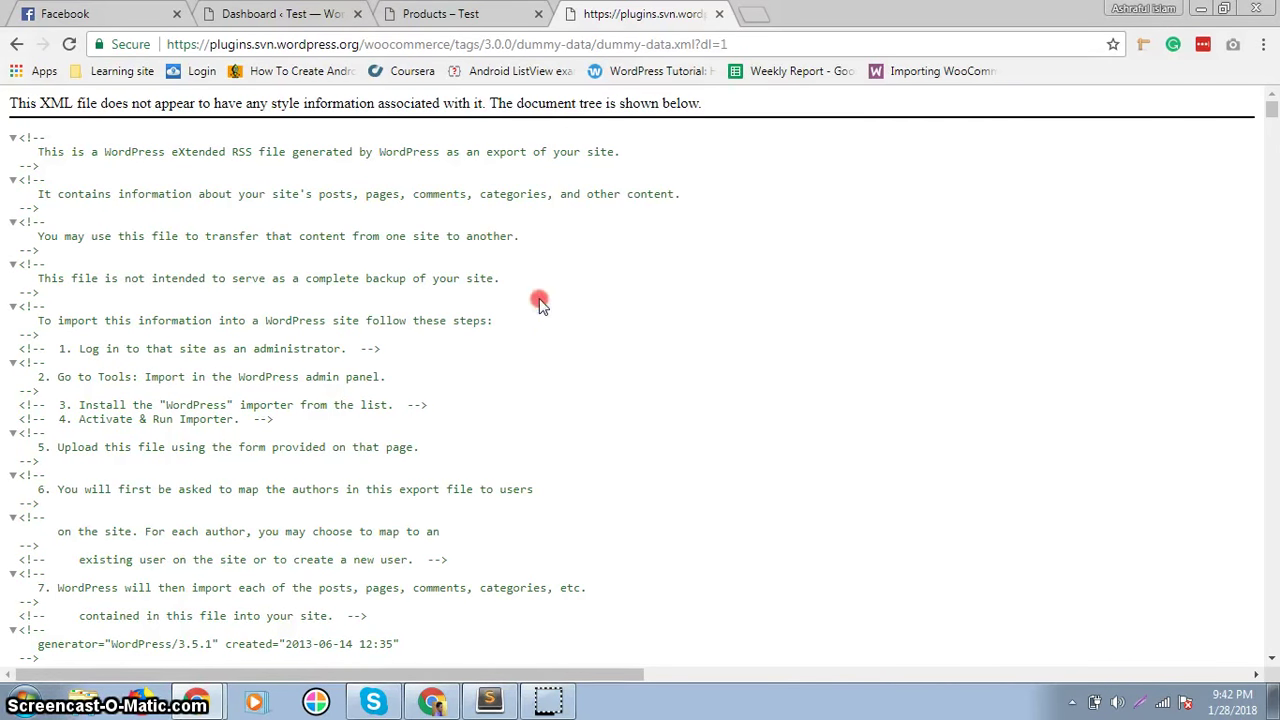
{"action": "right_click", "coordinate": [540, 305]}
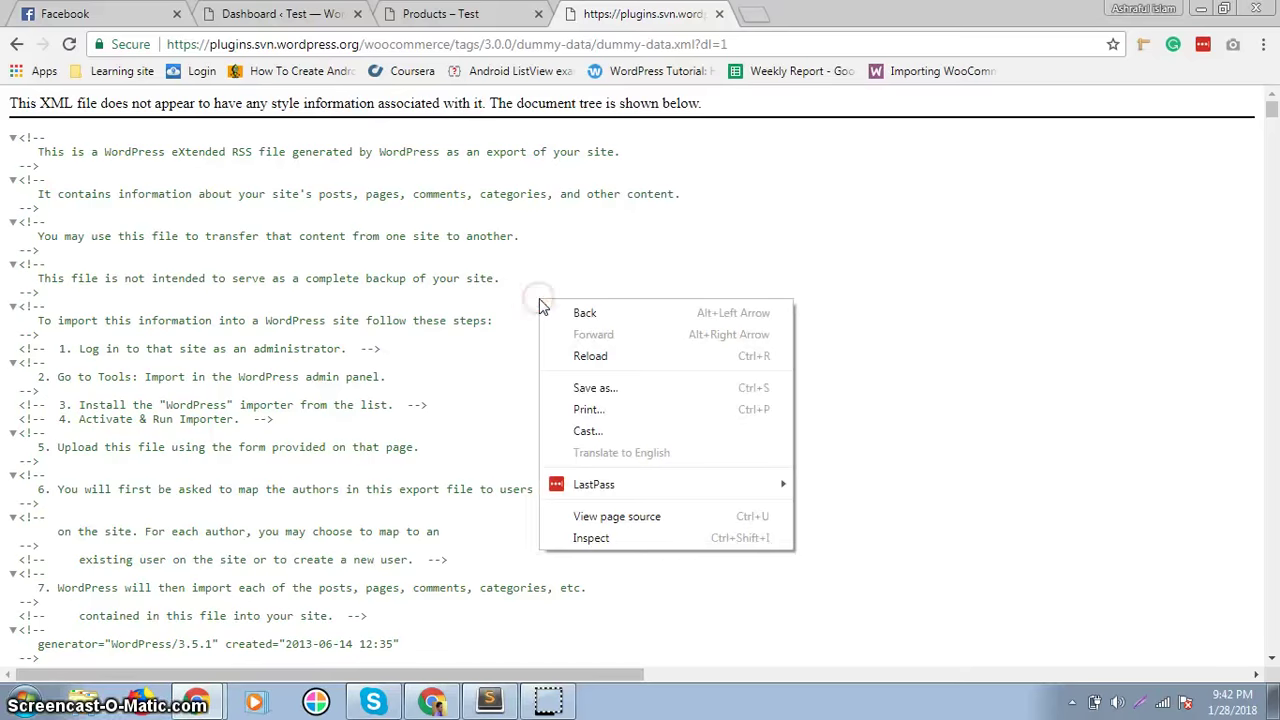
{"action": "left_click", "coordinate": [568, 398]}
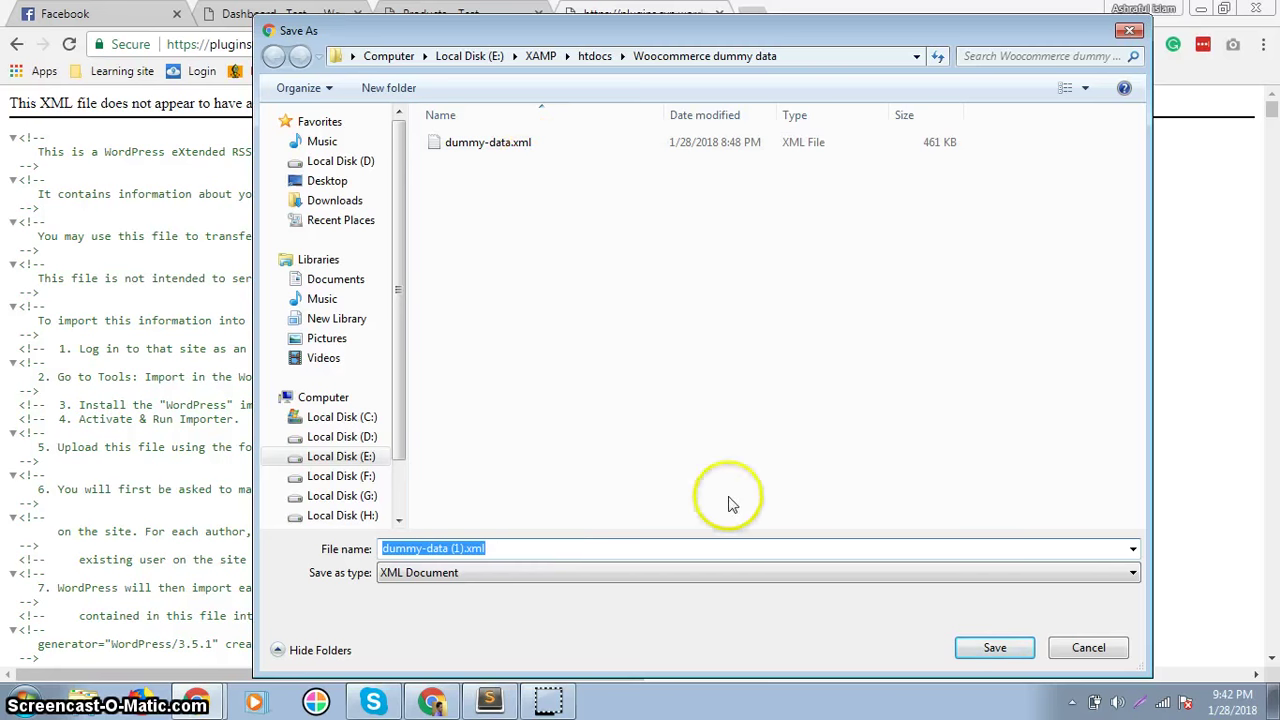
{"action": "left_click", "coordinate": [1070, 648]}
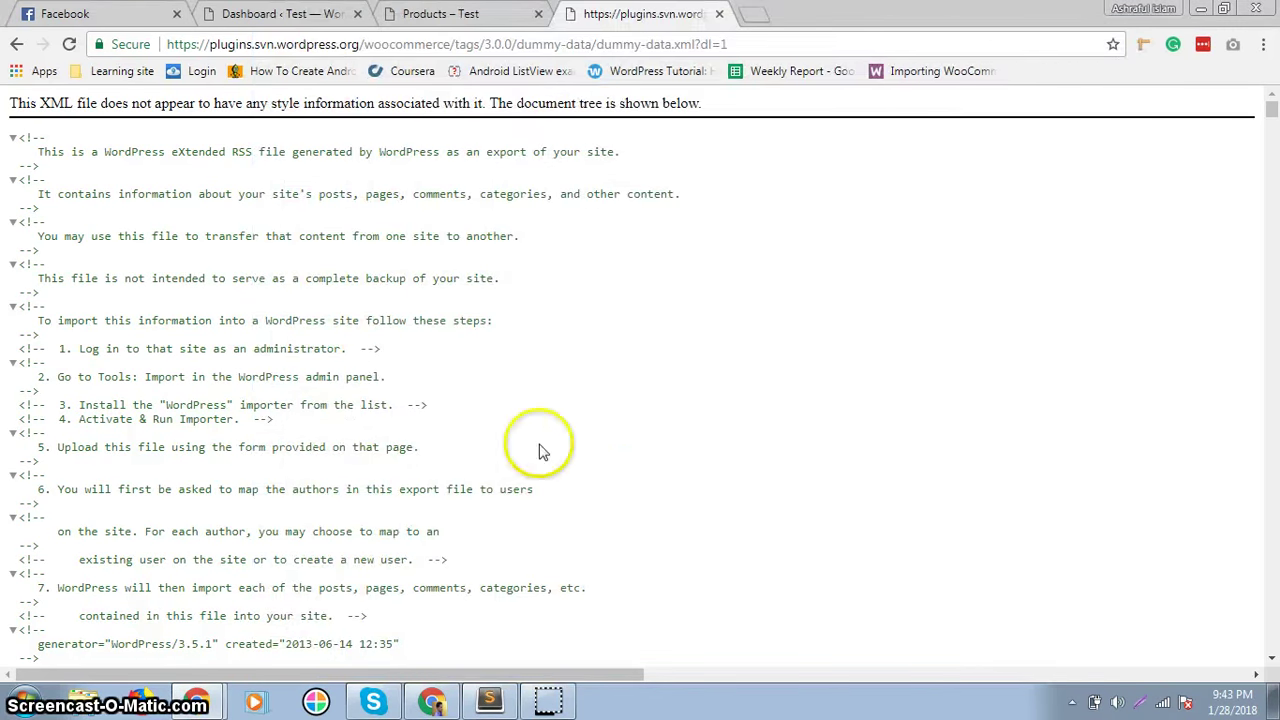
Check the site's Shop page and open the Import tools page in the WordPress admin
{"action": "left_click", "coordinate": [440, 14]}
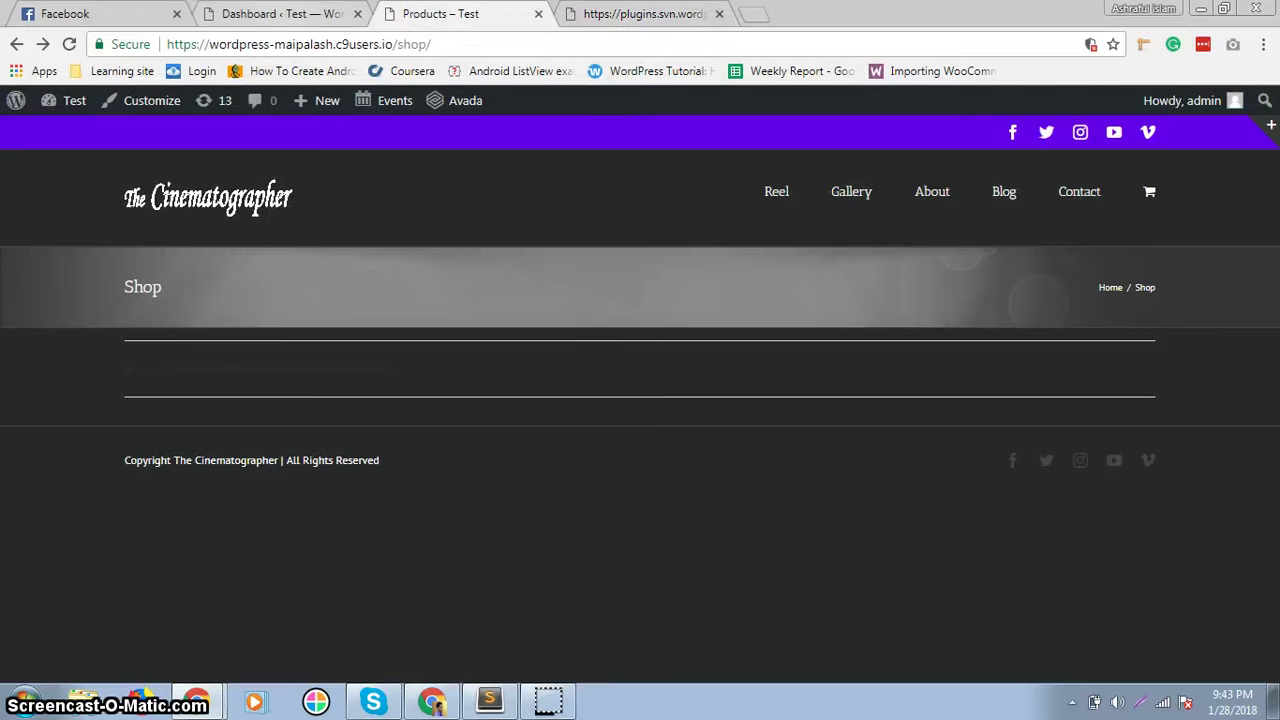
{"action": "left_click", "coordinate": [278, 14]}
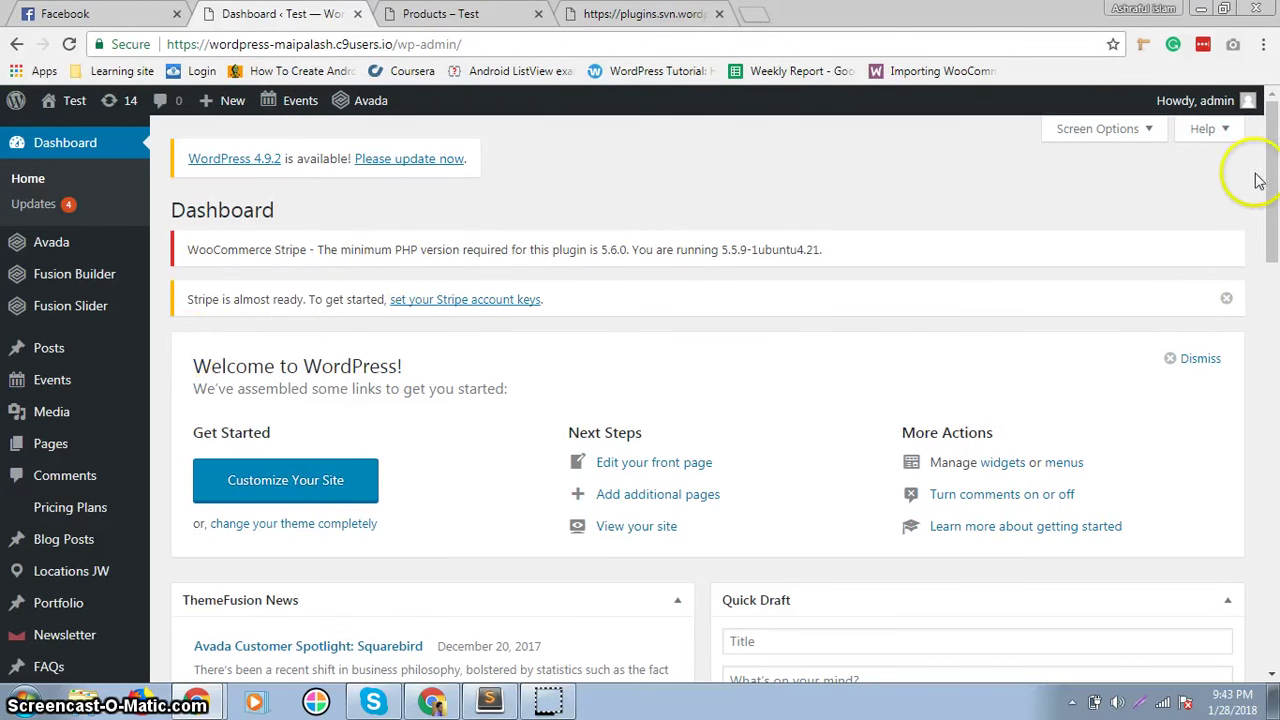
{"action": "left_click_drag", "start_coordinate": [1269, 177], "coordinate": [1271, 257]}
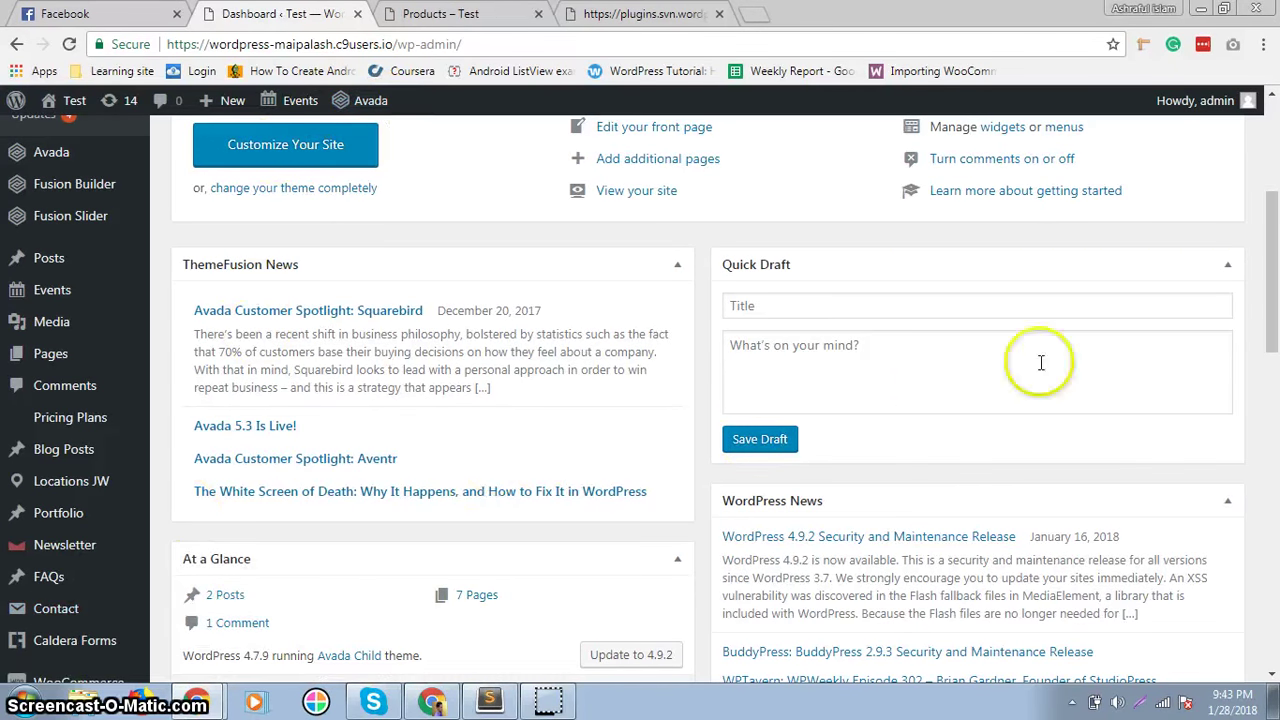
{"action": "left_click_drag", "start_coordinate": [1268, 262], "coordinate": [1274, 348]}
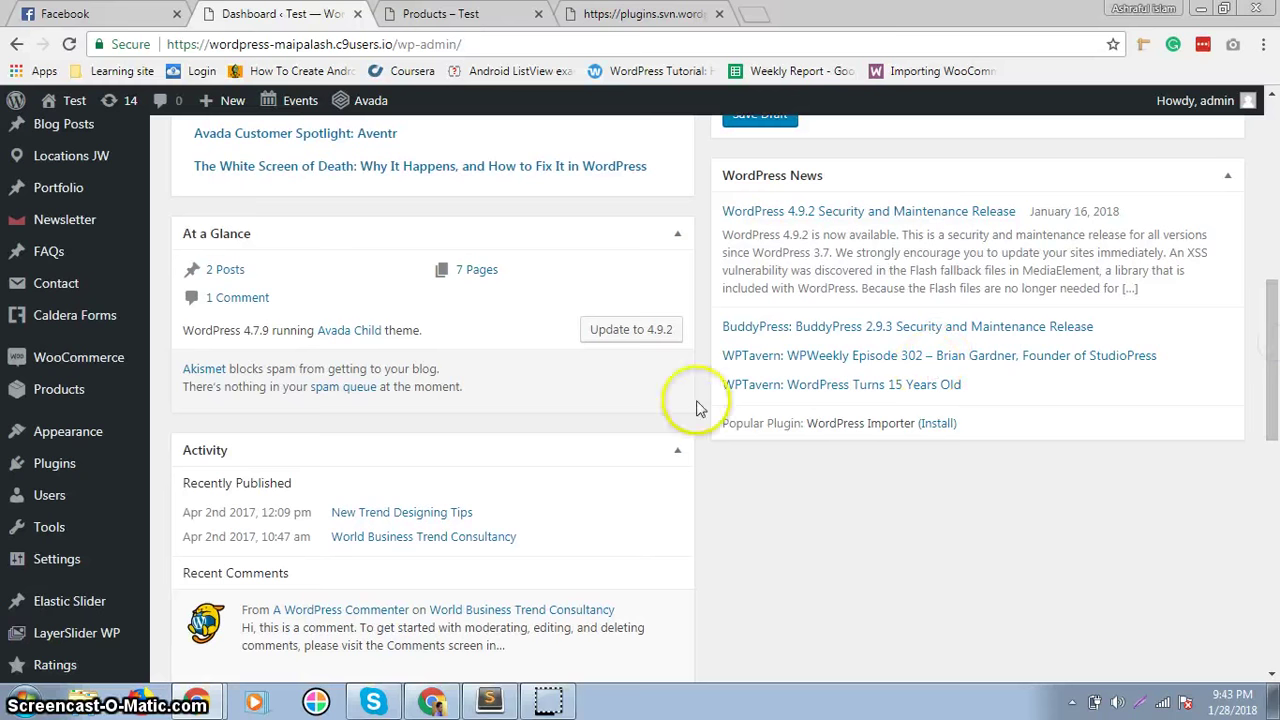
{"action": "mouse_move", "coordinate": [52, 530]}
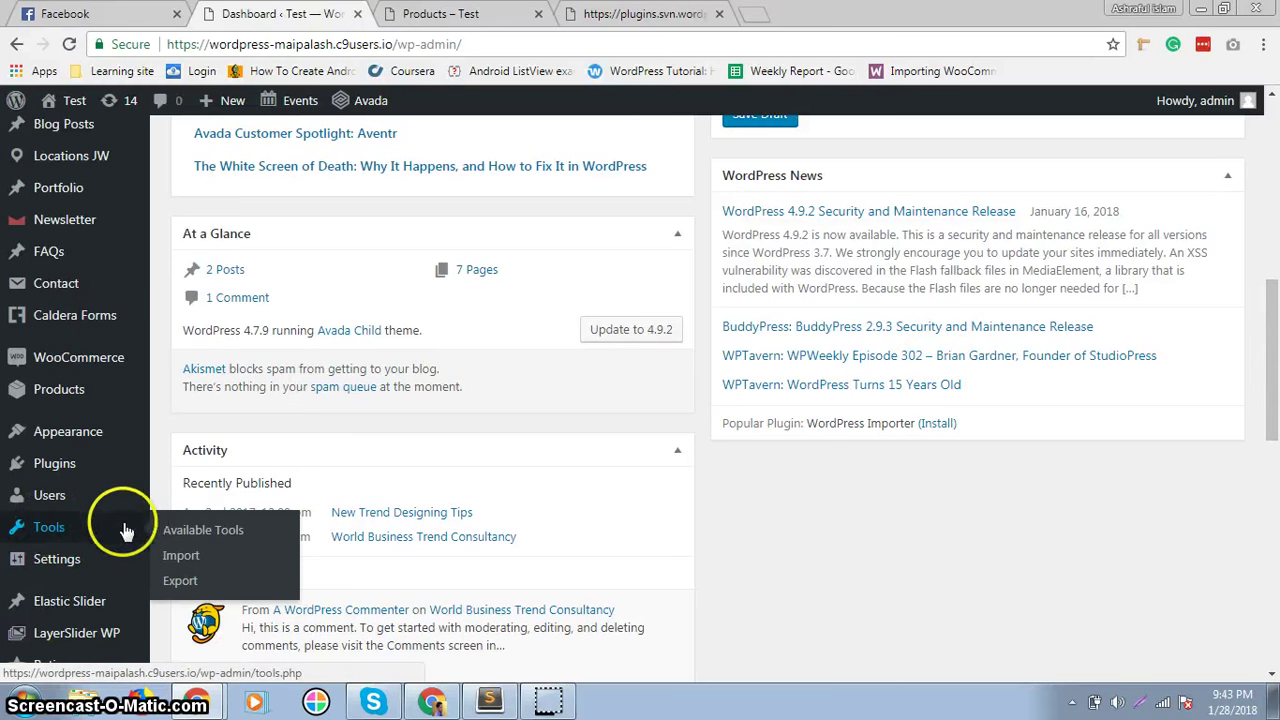
{"action": "left_click", "coordinate": [190, 565]}
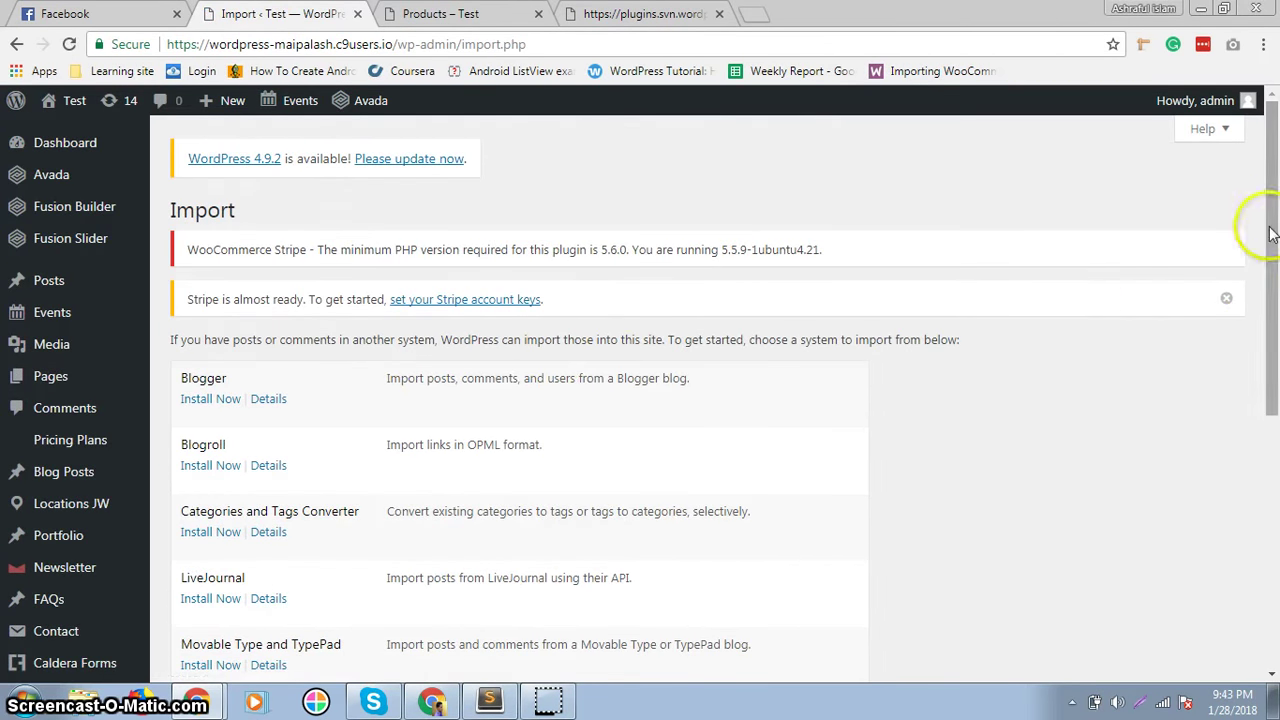
Install the WordPress importer from the list of import systems and run it
{"action": "left_click_drag", "start_coordinate": [1274, 218], "coordinate": [1274, 436]}
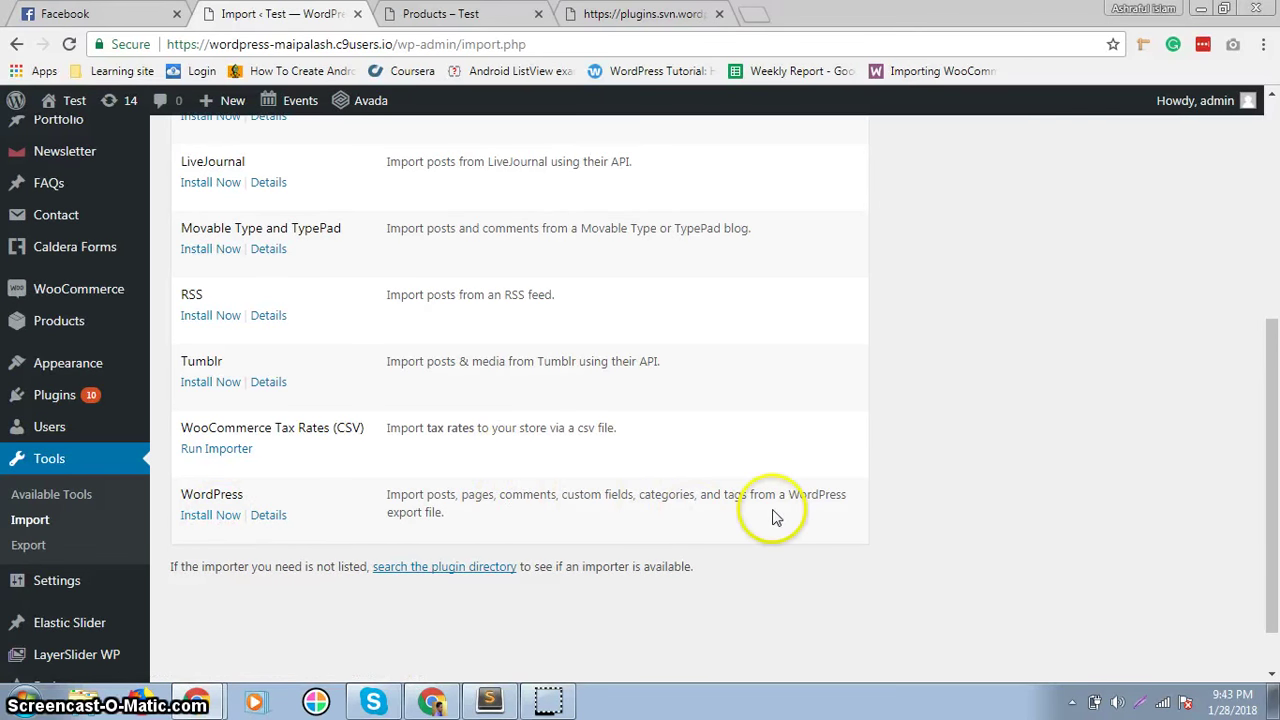
{"action": "left_click", "coordinate": [202, 516]}
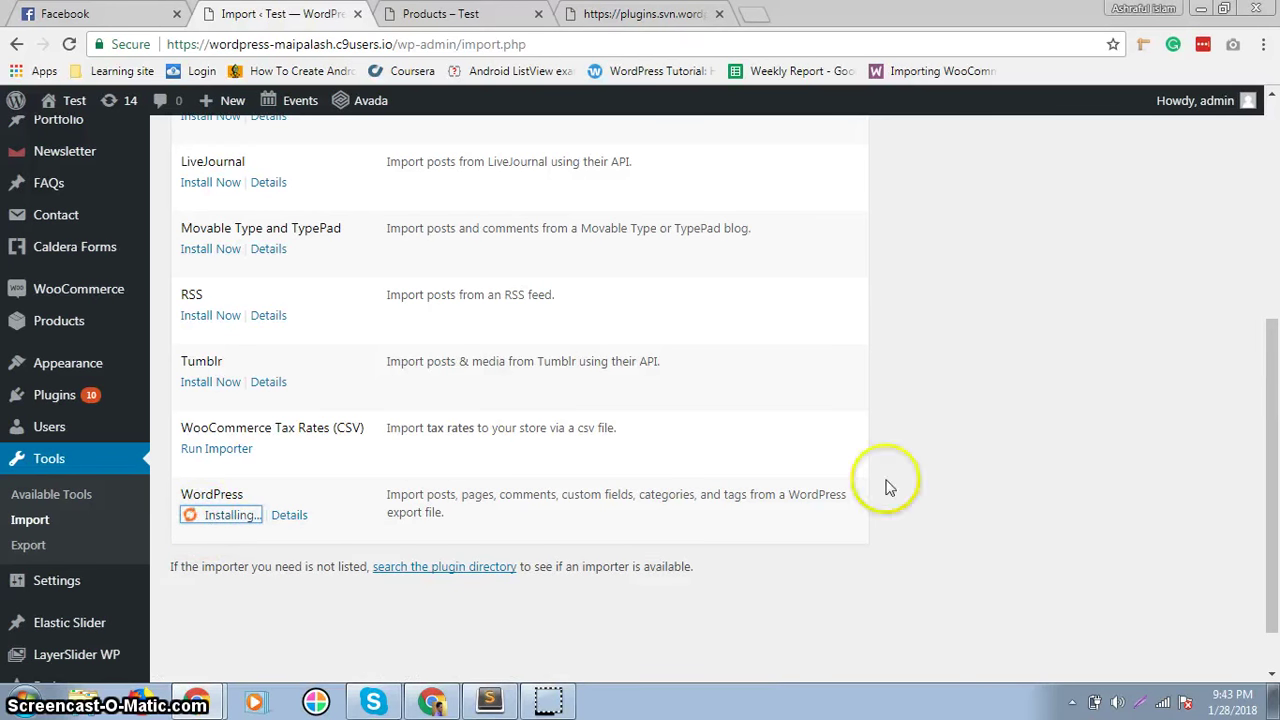
{"action": "mouse_move", "coordinate": [1273, 456]}
{"action": "left_mouse_down"}
{"action": "mouse_move", "coordinate": [1266, 290]}
{"action": "mouse_move", "coordinate": [1261, 465]}
{"action": "left_mouse_up"}
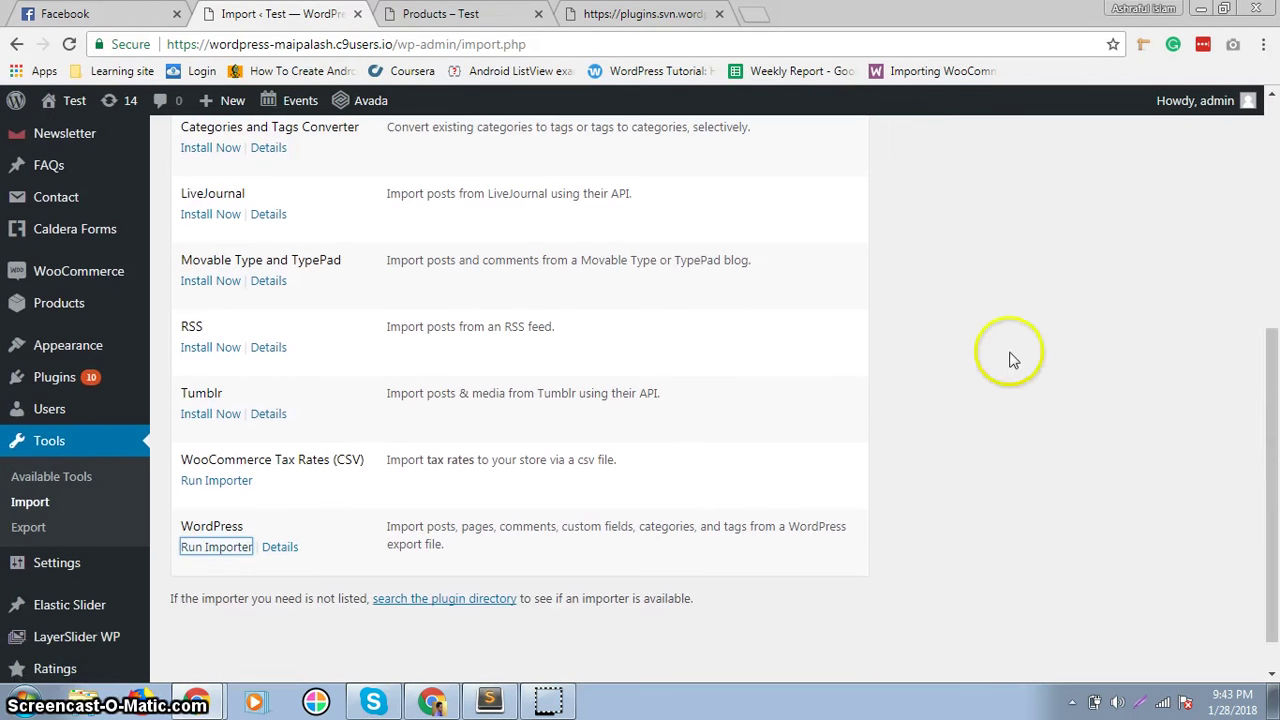
{"action": "left_click", "coordinate": [210, 550]}
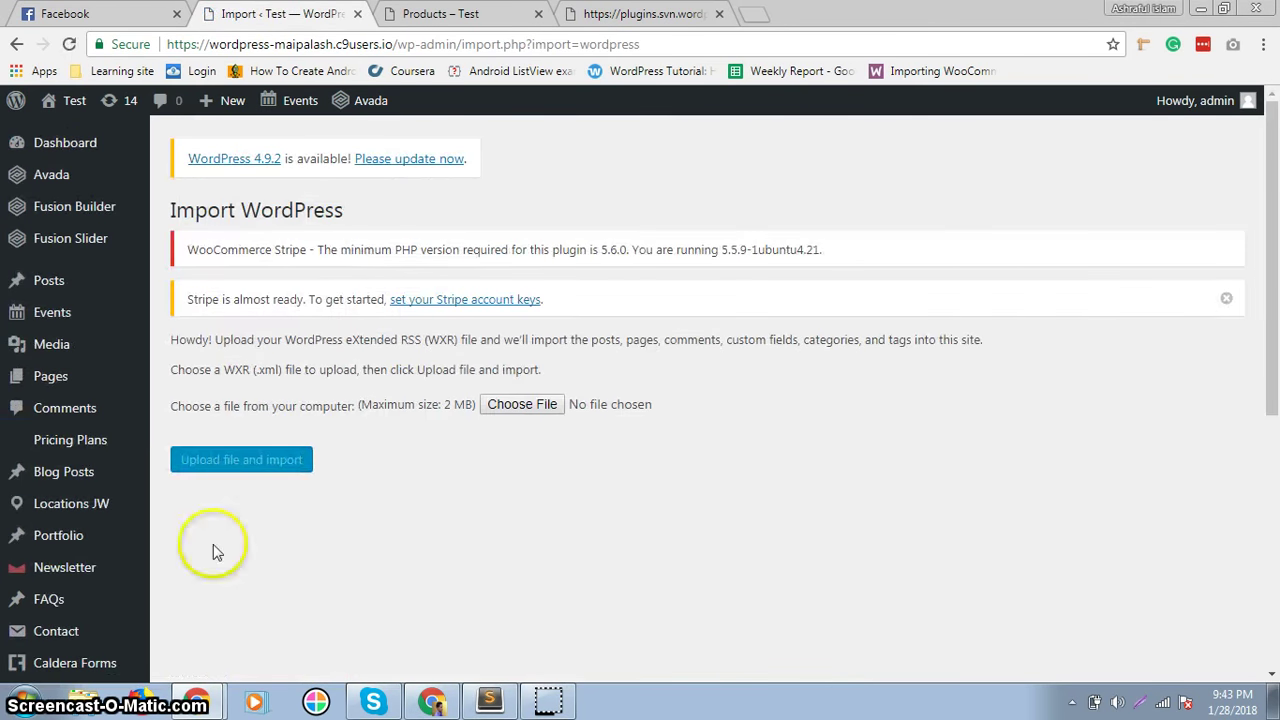
Upload dummy-data.xml from the E: drive folder XAMP\htdocs\Woocommerce dummy data to the WordPress importer
{"action": "left_click", "coordinate": [520, 405]}
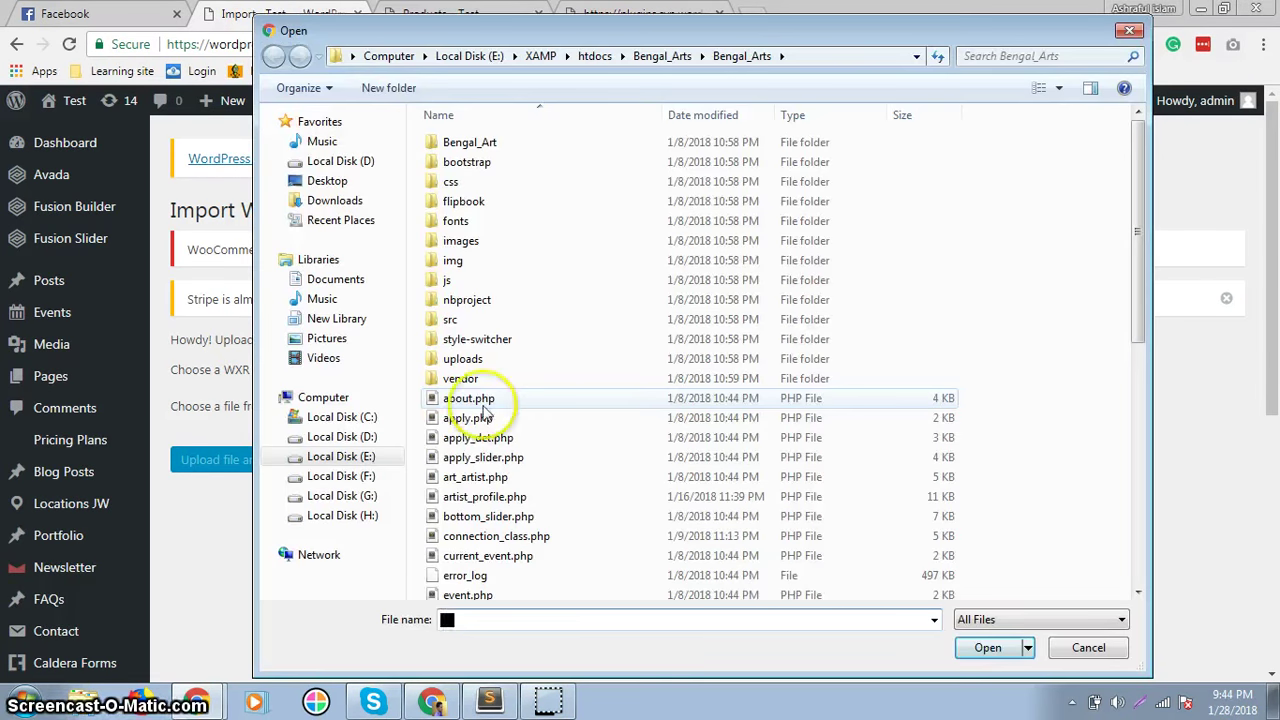
{"action": "left_click", "coordinate": [366, 515]}
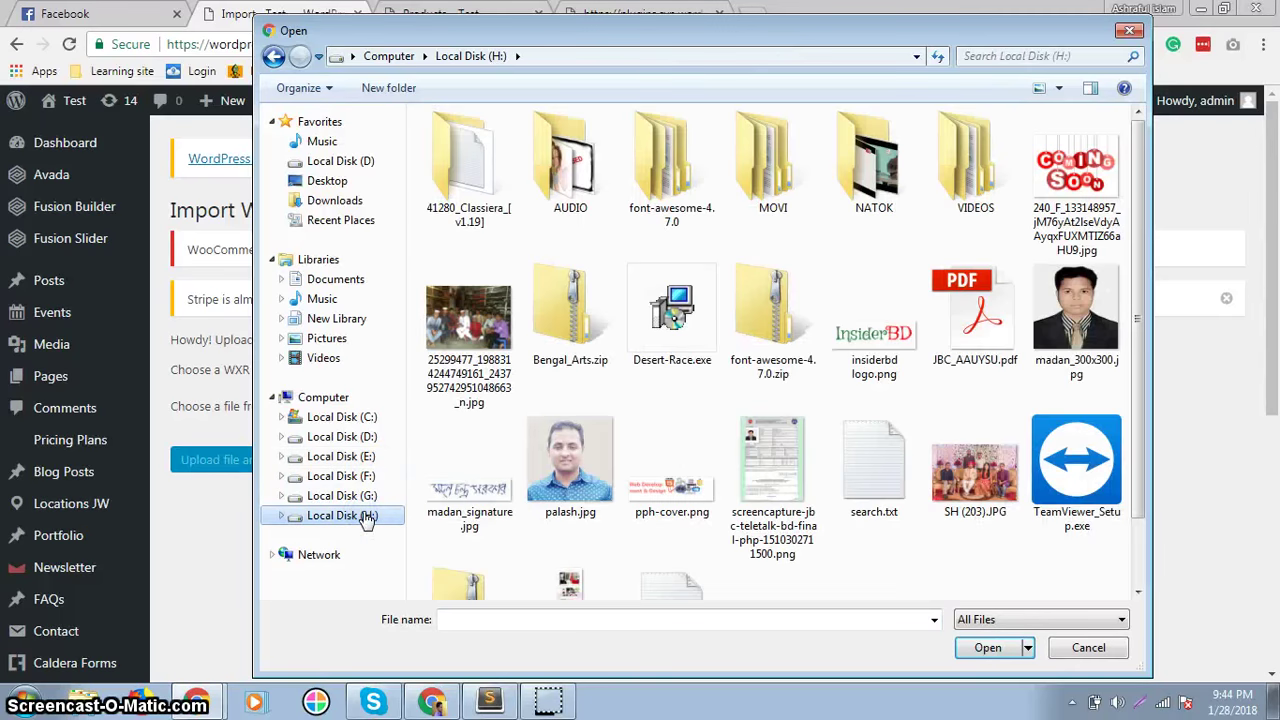
{"action": "left_click", "coordinate": [368, 456]}
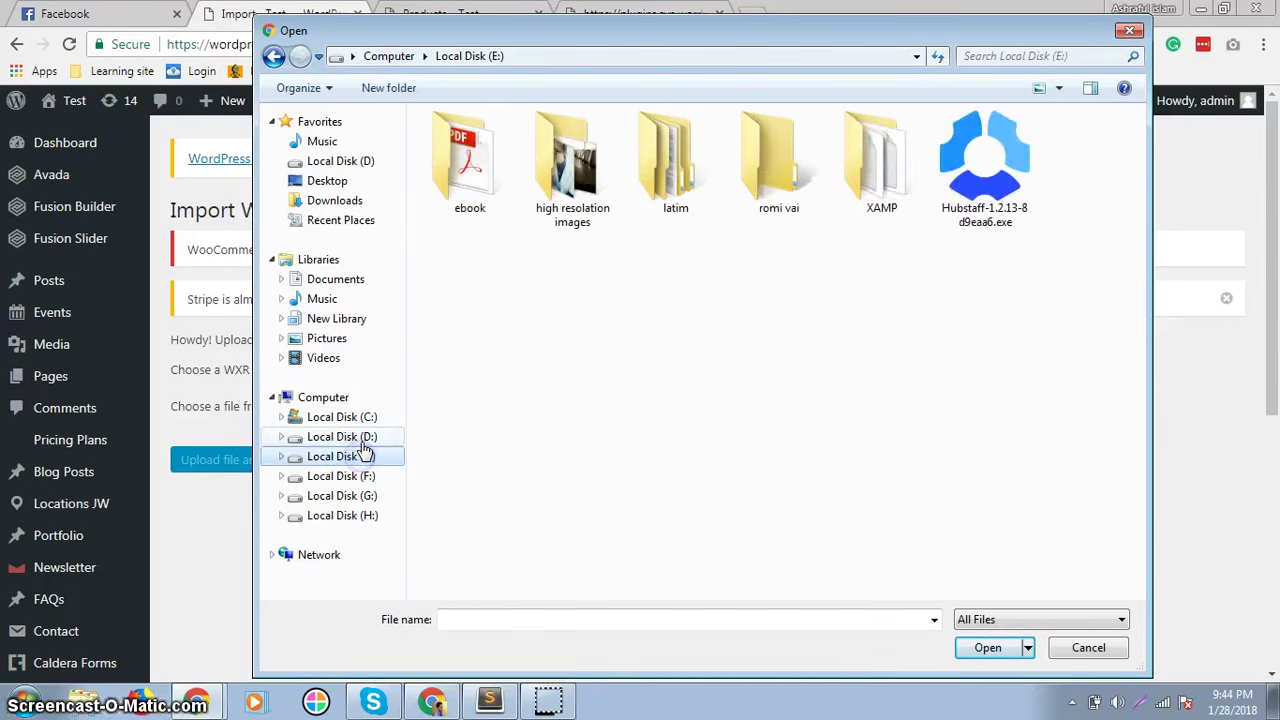
{"action": "left_click", "coordinate": [363, 440]}
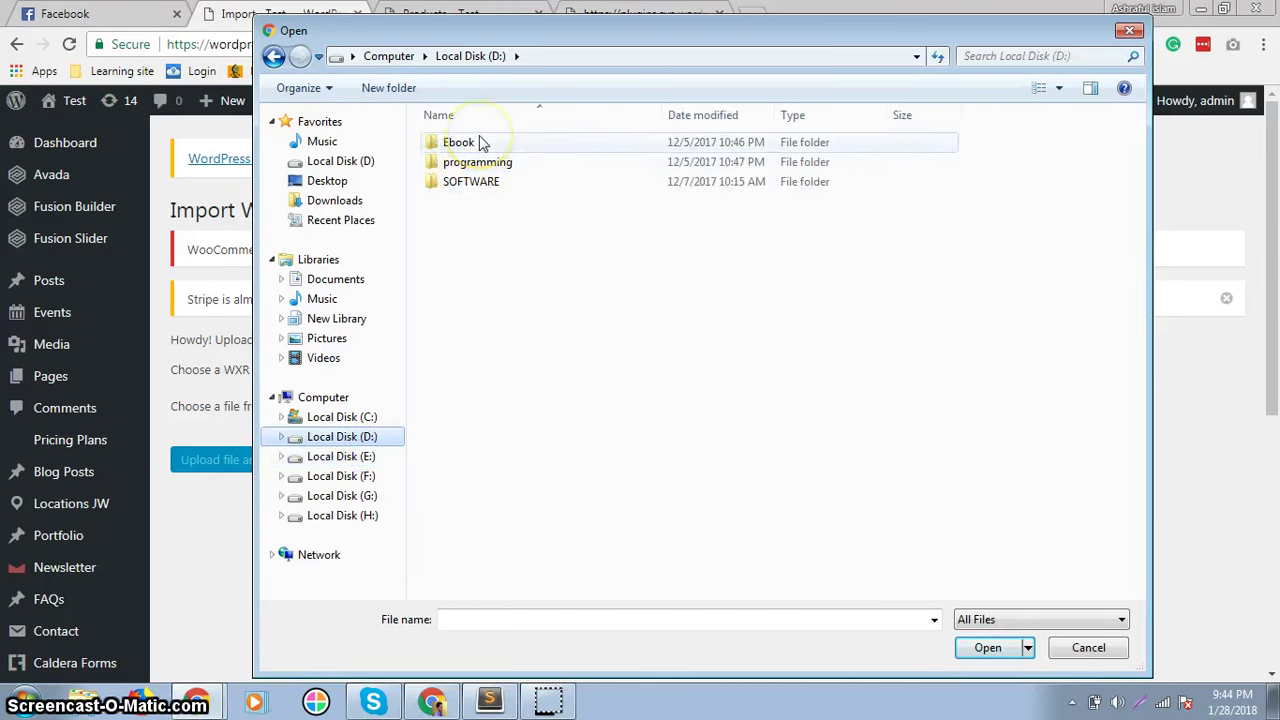
{"action": "left_click", "coordinate": [341, 456]}
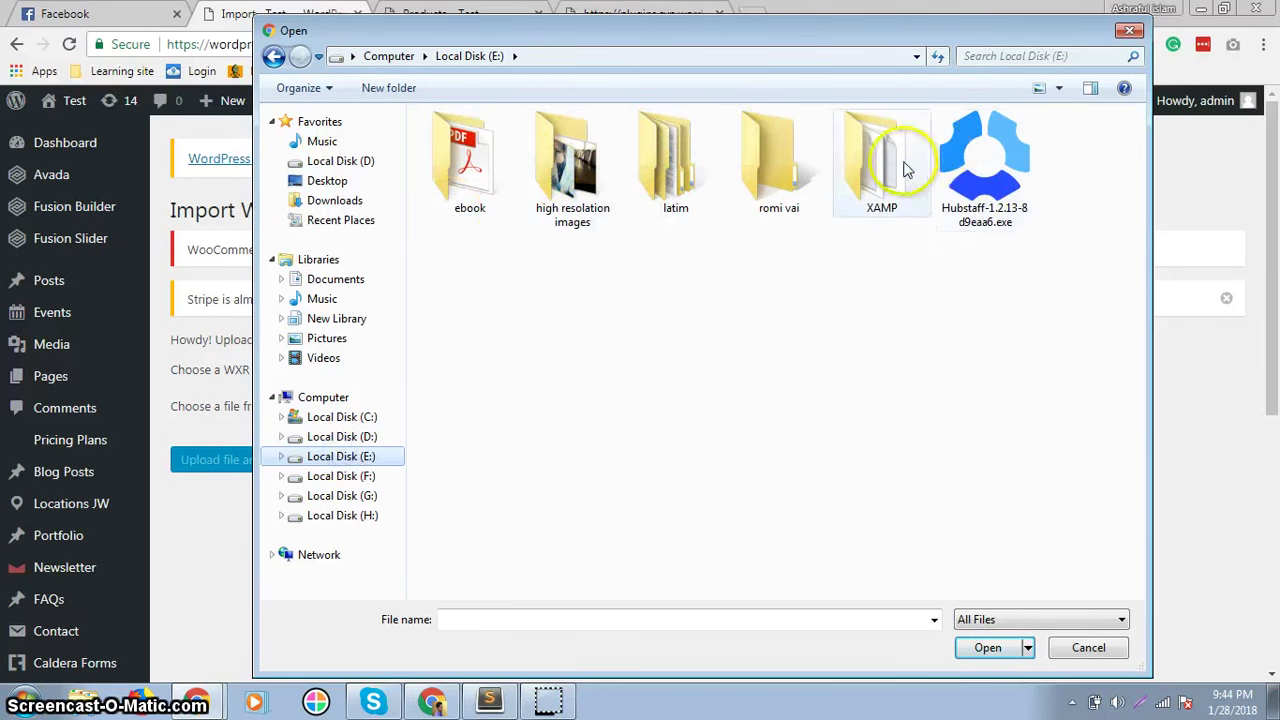
{"action": "double_click", "coordinate": [905, 170]}
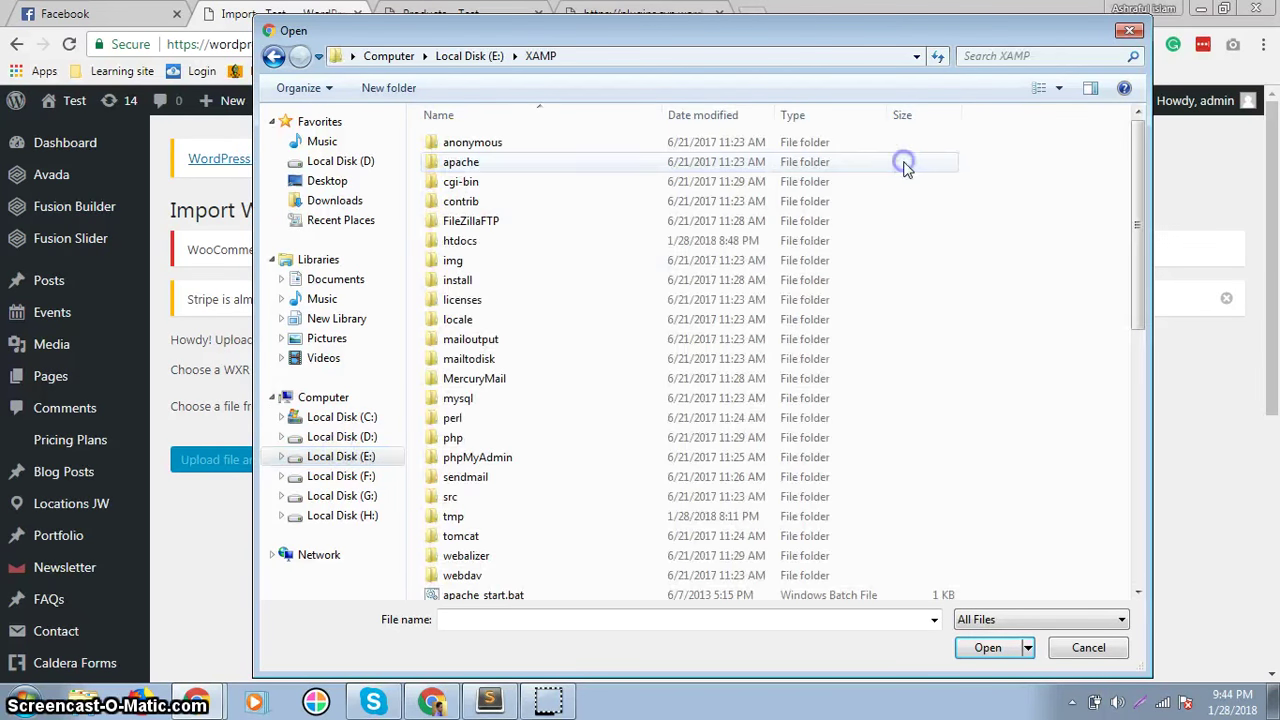
{"action": "left_click", "coordinate": [647, 244]}
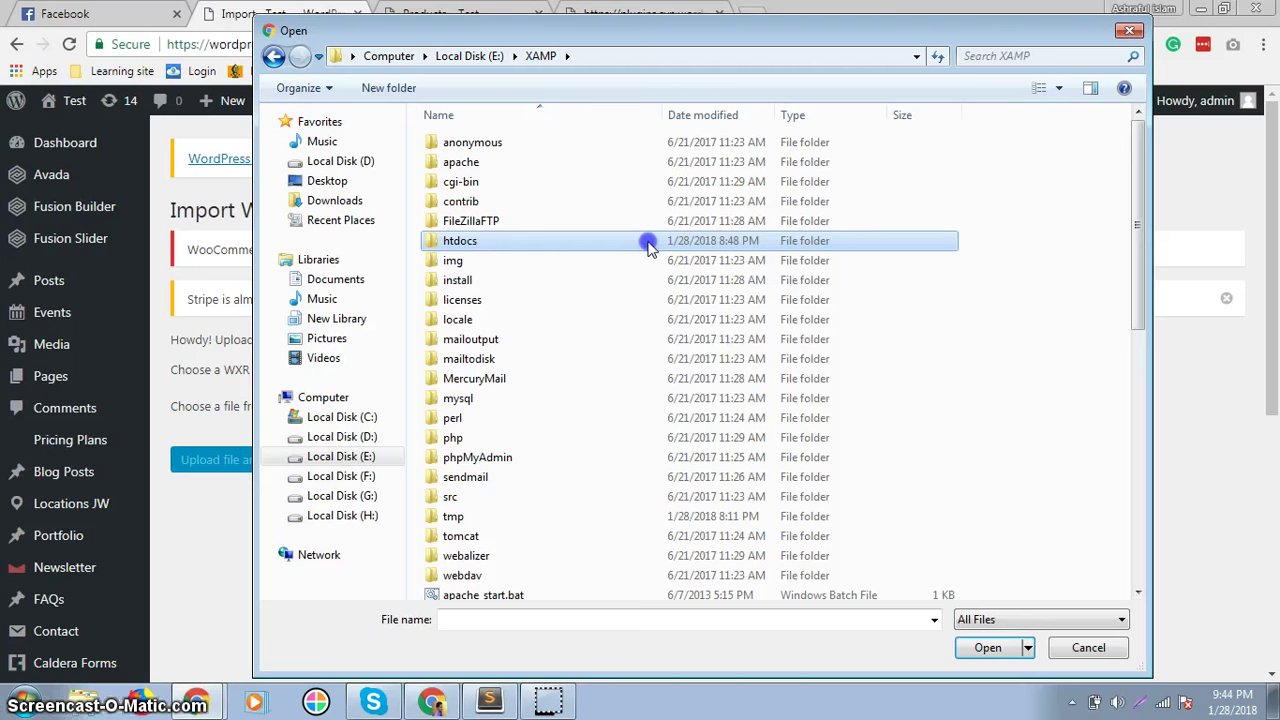
{"action": "double_click", "coordinate": [647, 244]}
{"action": "left_click", "coordinate": [587, 341]}
{"action": "double_click", "coordinate": [587, 341]}
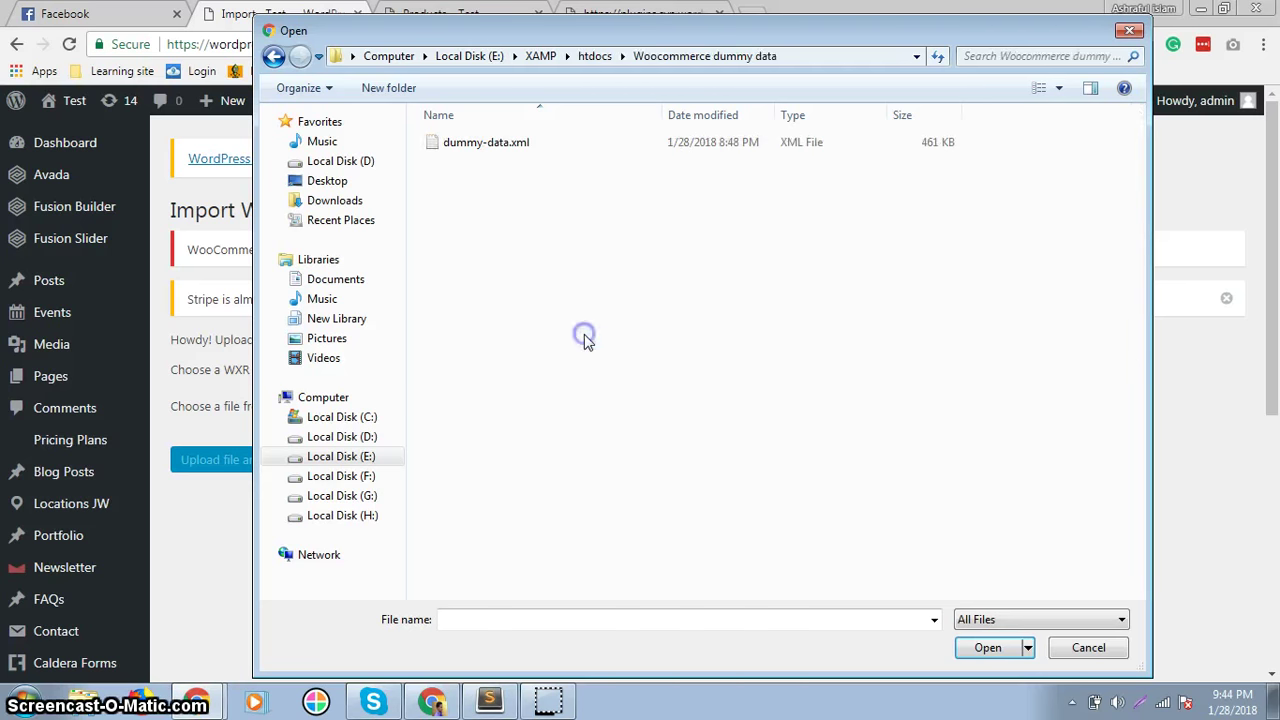
{"action": "left_click", "coordinate": [545, 143]}
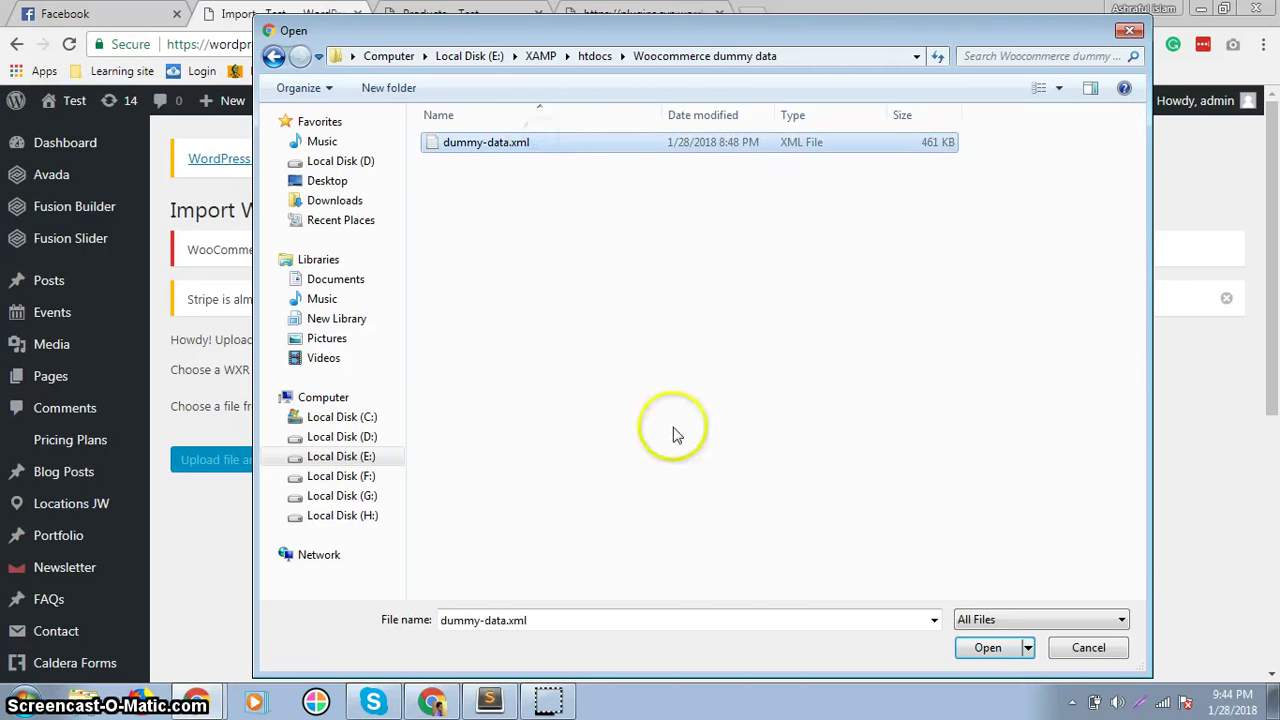
{"action": "left_click", "coordinate": [982, 648]}
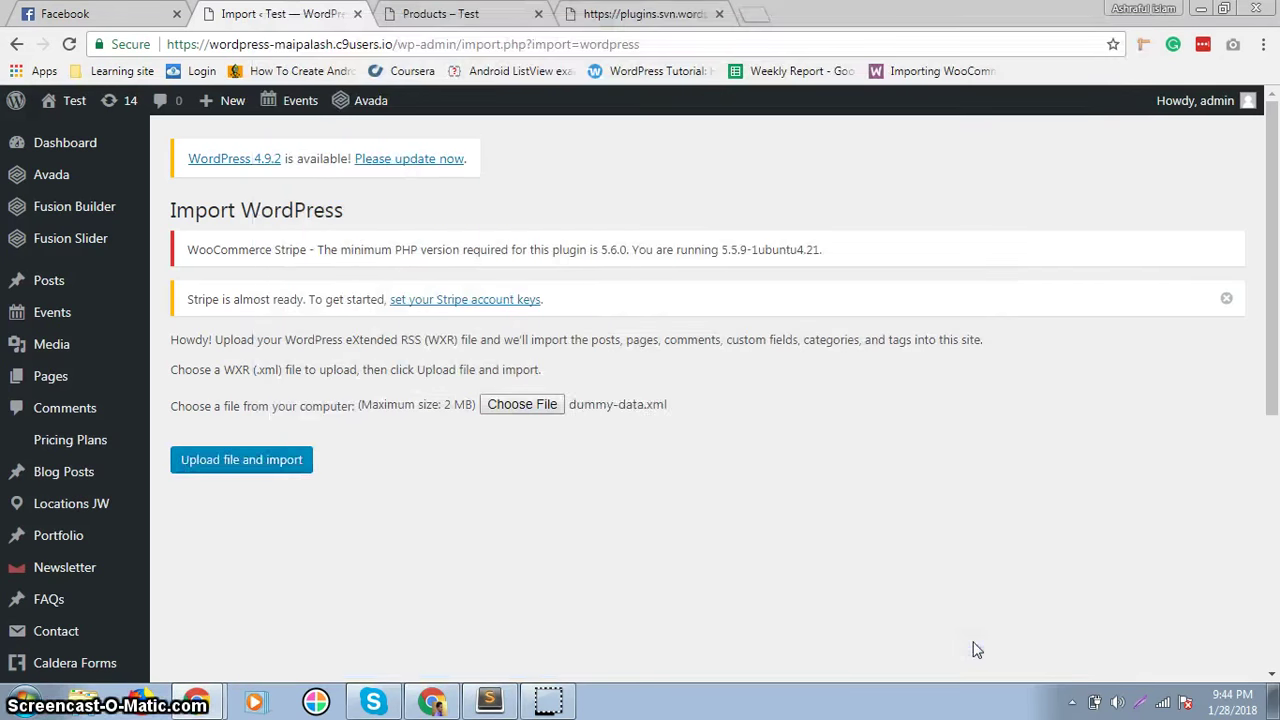
{"action": "left_click", "coordinate": [245, 464]}
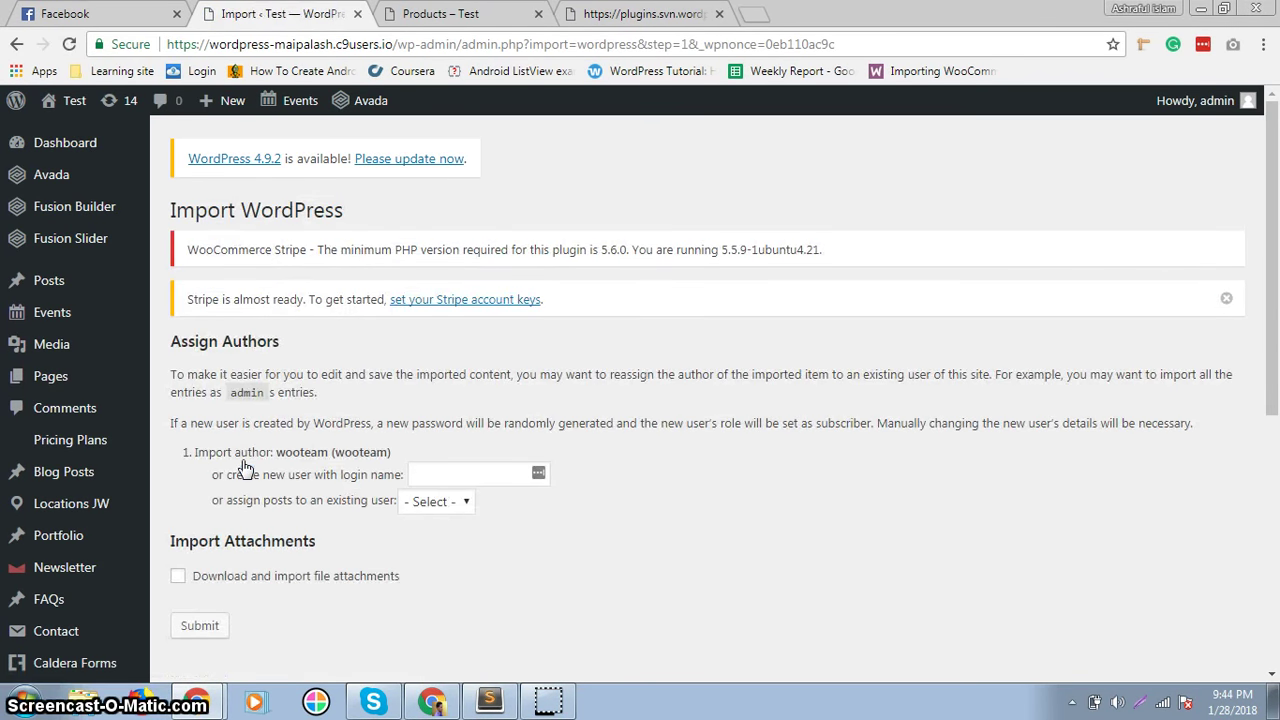
Import the content with file attachments downloaded and the wooteam posts assigned to the existing user admin
{"action": "left_click", "coordinate": [178, 578]}
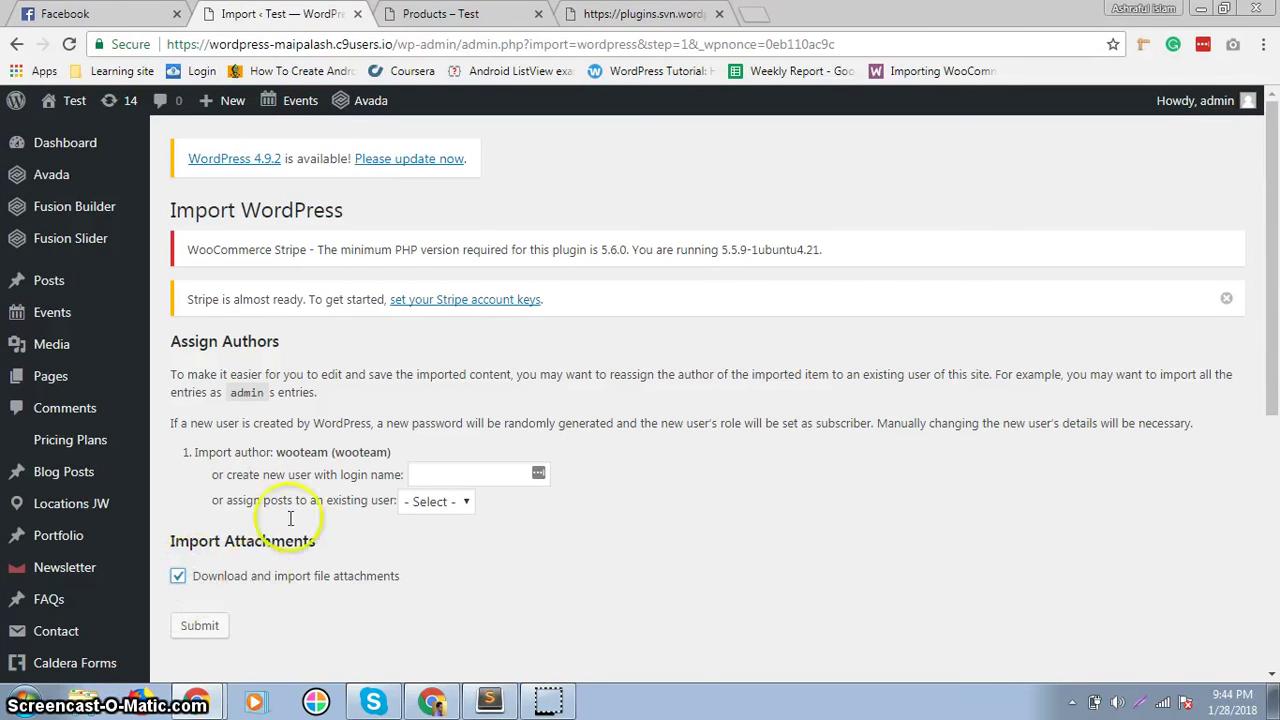
{"action": "left_click", "coordinate": [433, 510]}
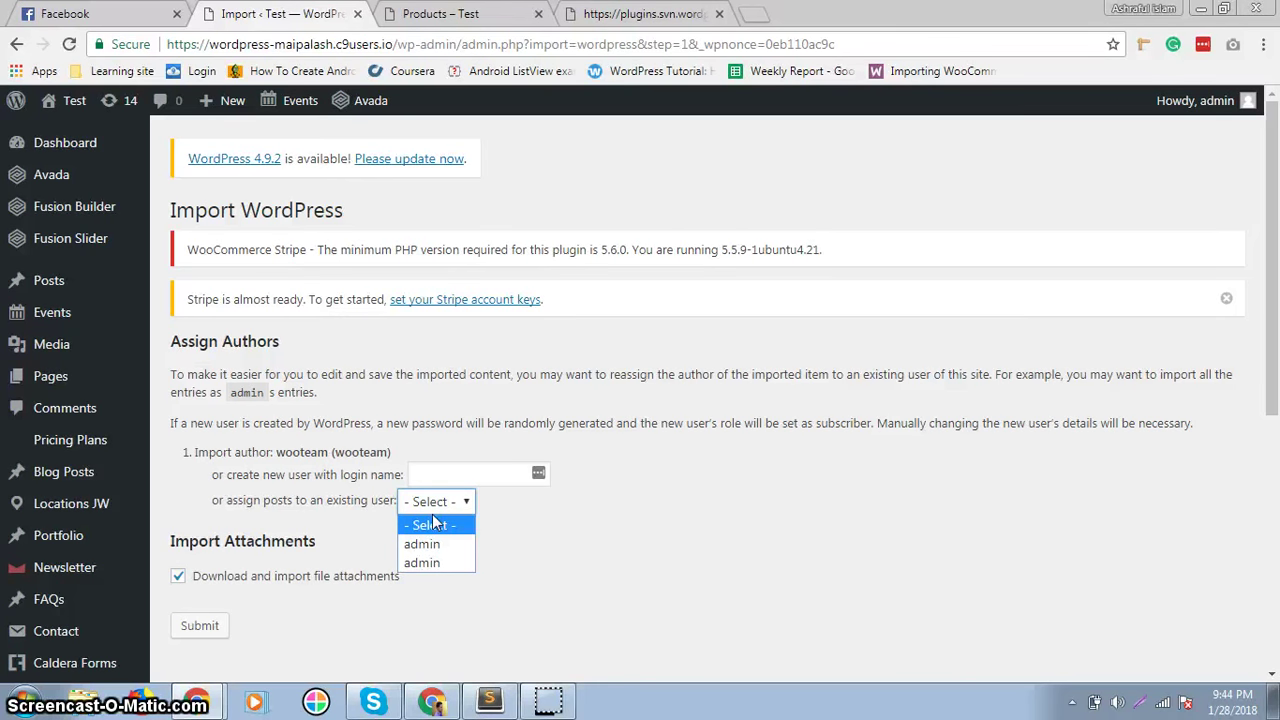
{"action": "left_click", "coordinate": [424, 544]}
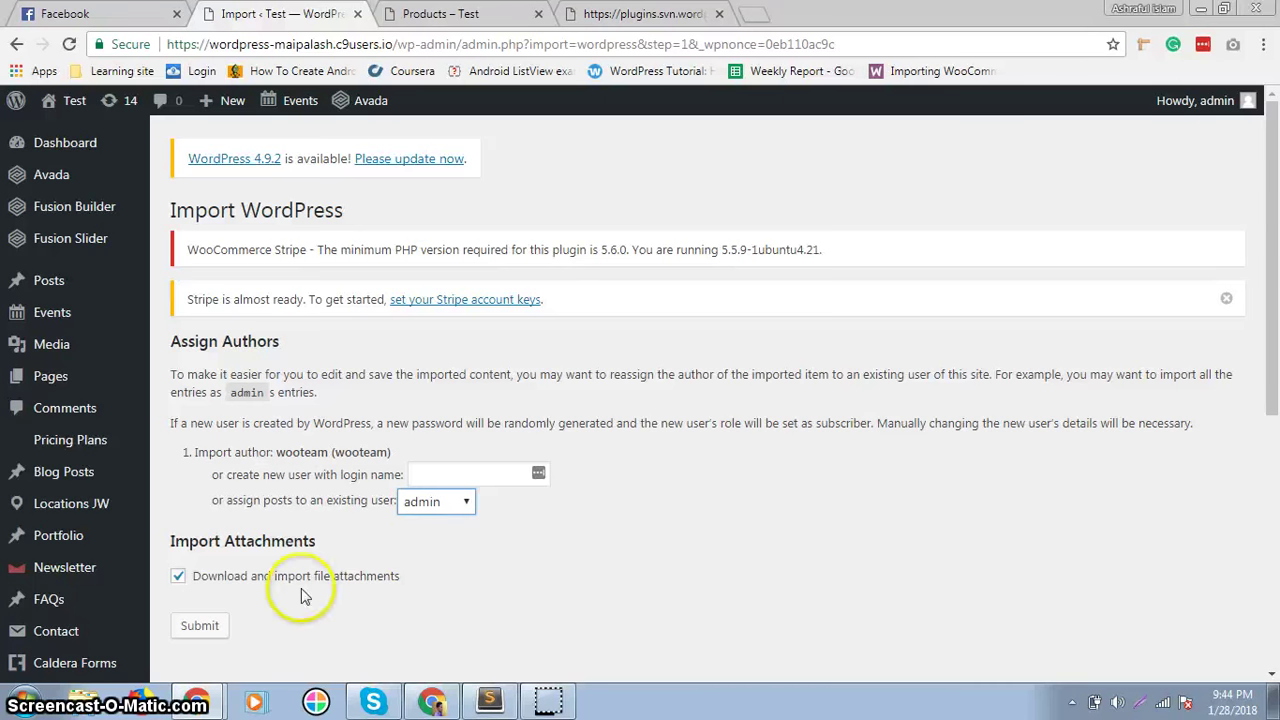
{"action": "left_click", "coordinate": [199, 625]}
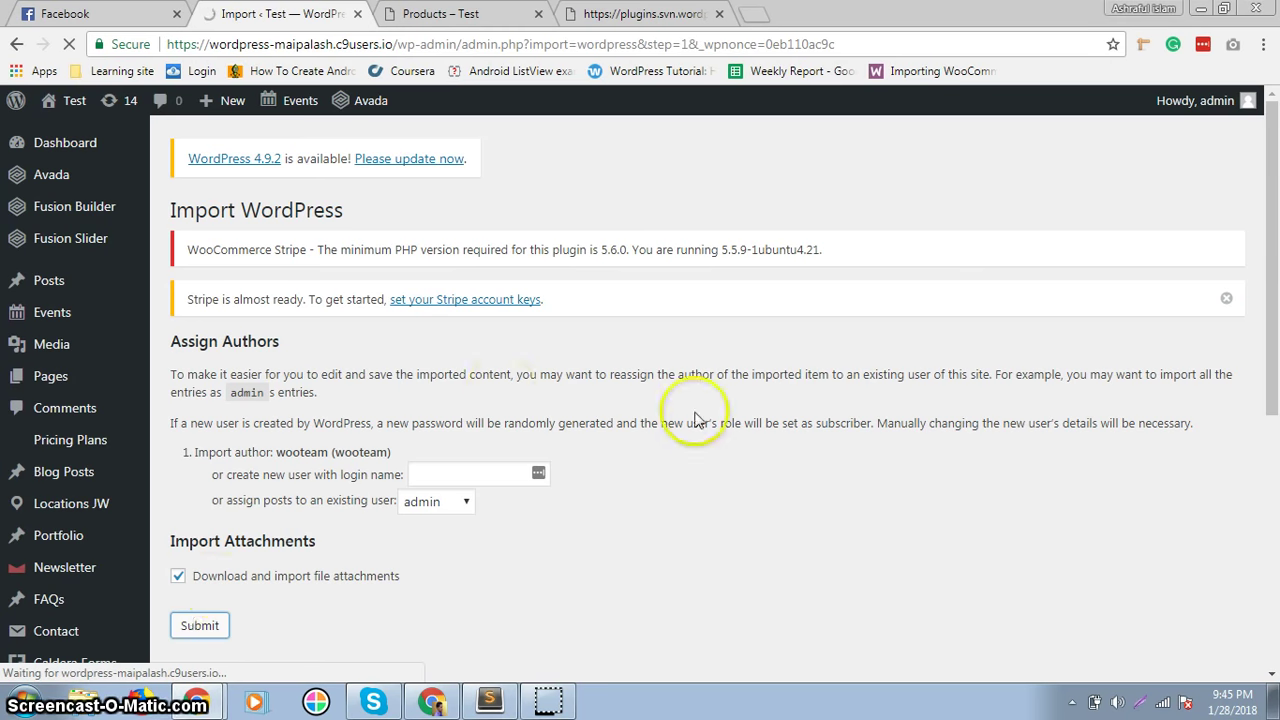
{"action": "left_click_drag", "start_coordinate": [1268, 362], "coordinate": [1276, 430]}
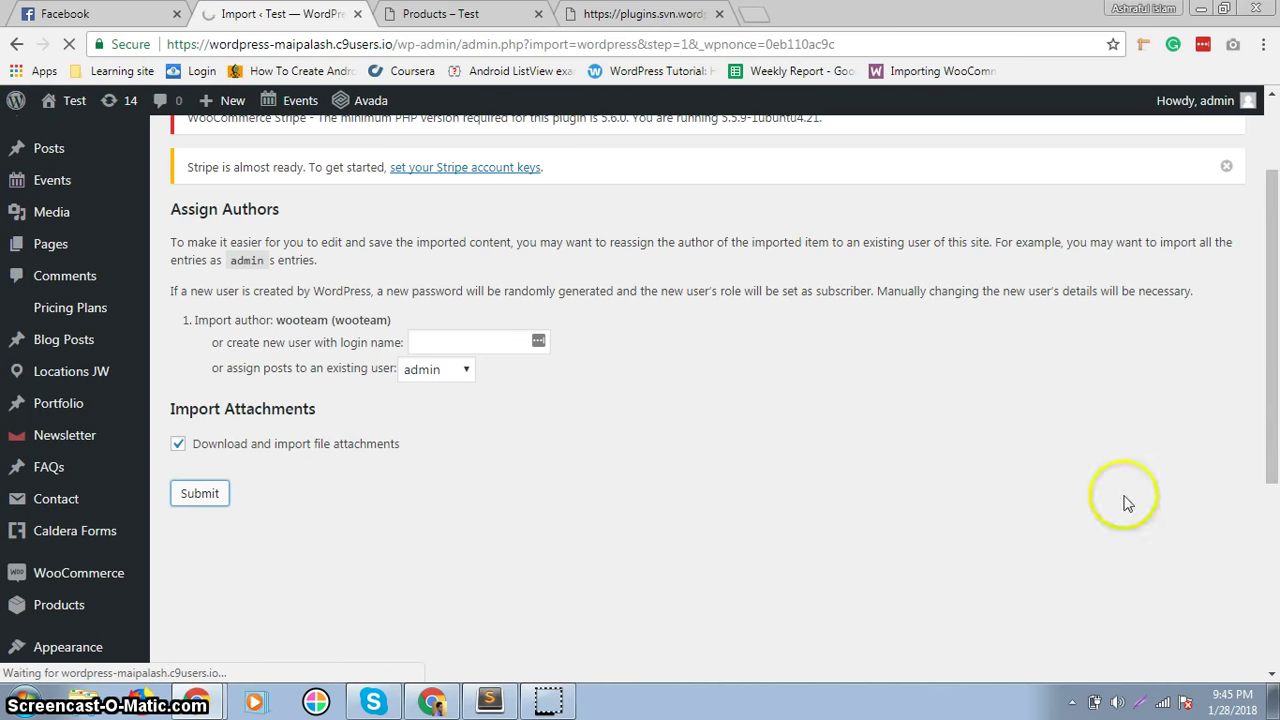
{"action": "left_click", "coordinate": [541, 698]}
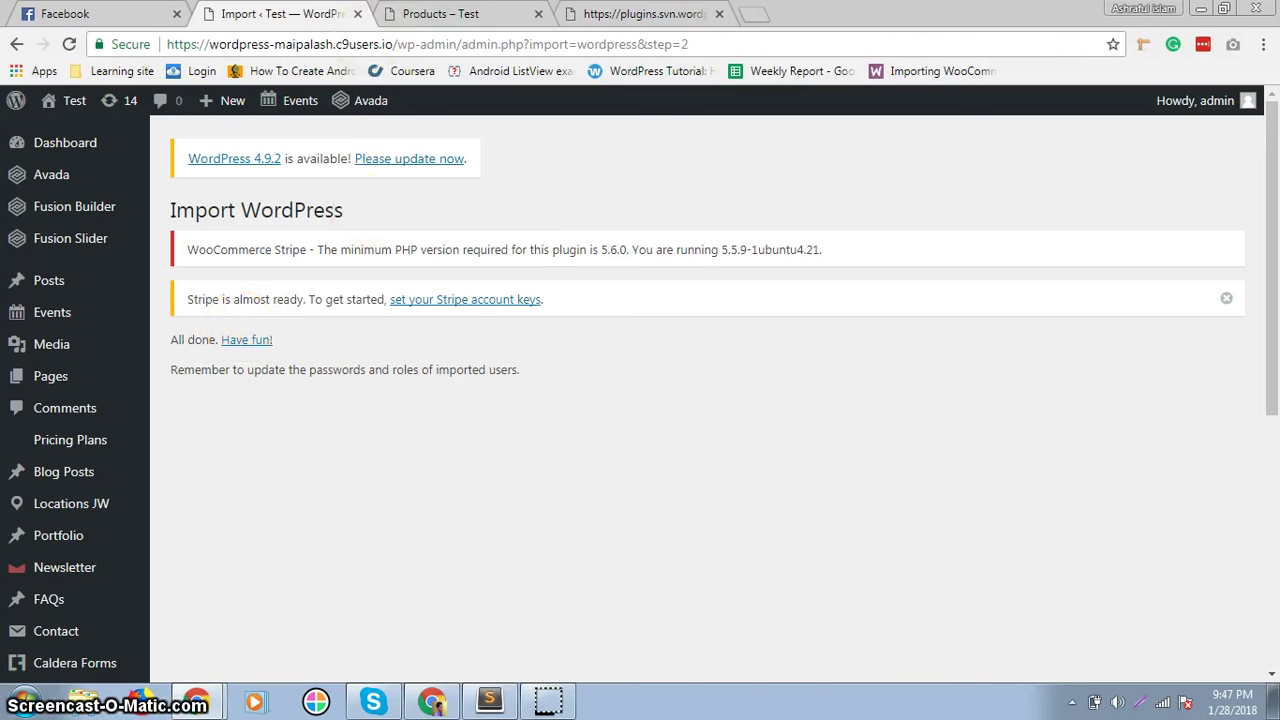
Reload the site's Shop page and look over the imported products and the choices for how many products to show
{"action": "left_click", "coordinate": [440, 14]}
{"action": "left_click", "coordinate": [607, 13]}
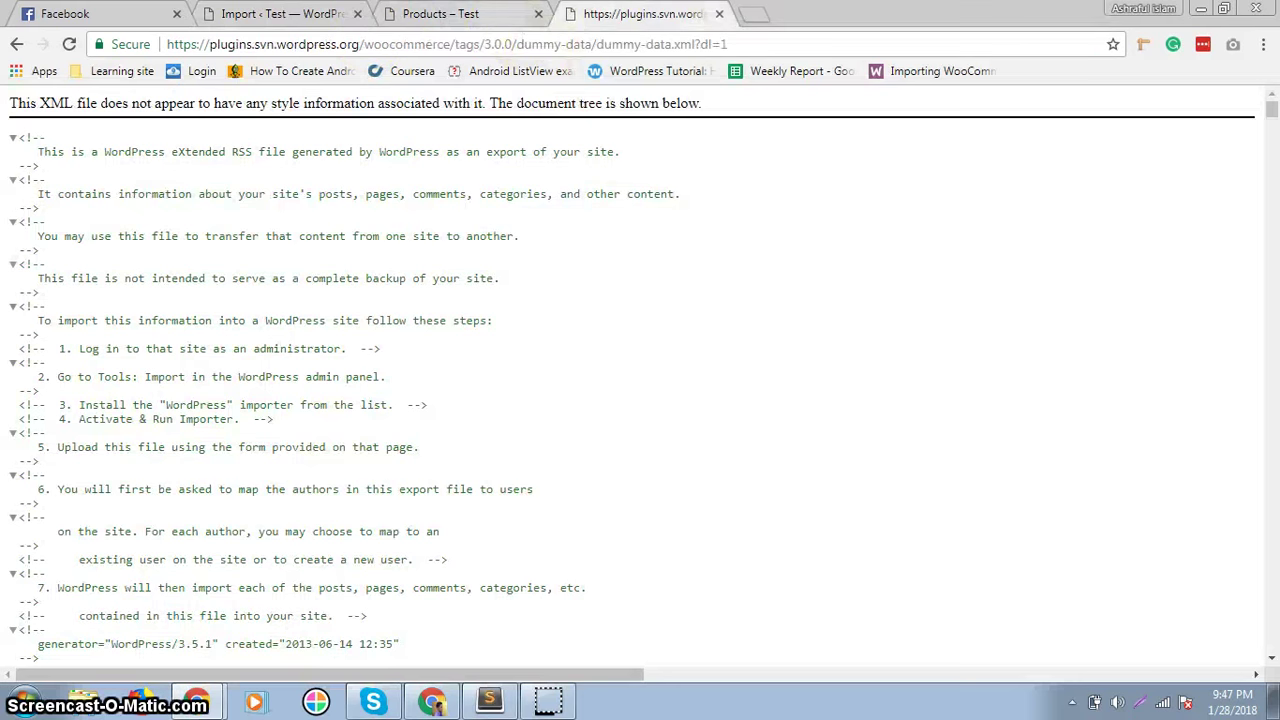
{"action": "left_click", "coordinate": [470, 14]}
{"action": "left_click", "coordinate": [467, 40]}
{"action": "key", "text": "Return"}
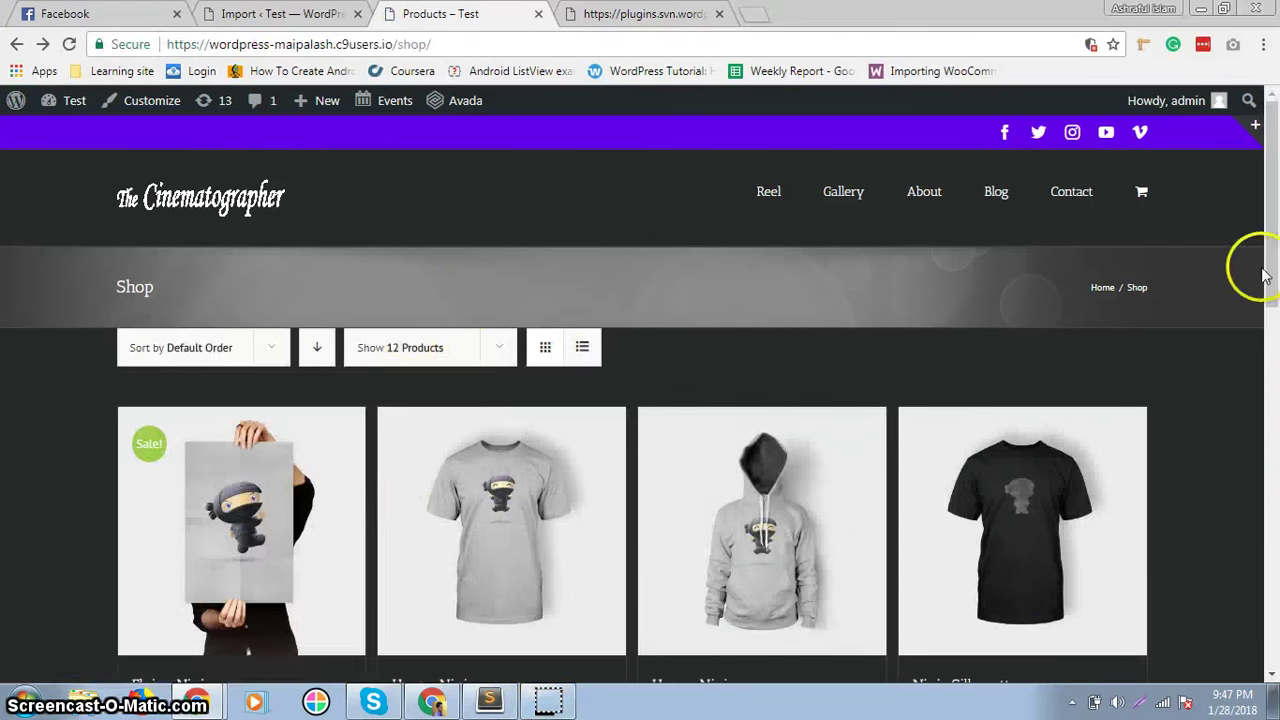
{"action": "mouse_move", "coordinate": [1272, 280]}
{"action": "left_mouse_down"}
{"action": "mouse_move", "coordinate": [1275, 640]}
{"action": "mouse_move", "coordinate": [1275, 270]}
{"action": "left_mouse_up"}
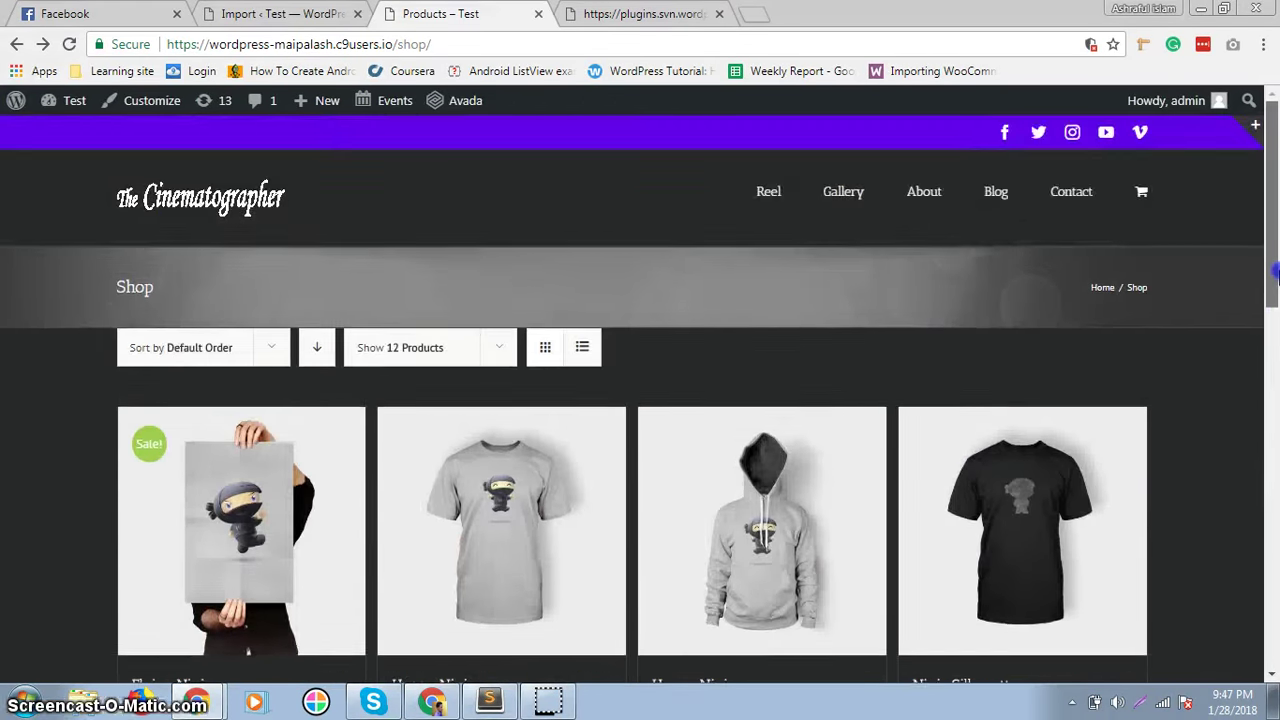
{"action": "left_click", "coordinate": [477, 353]}
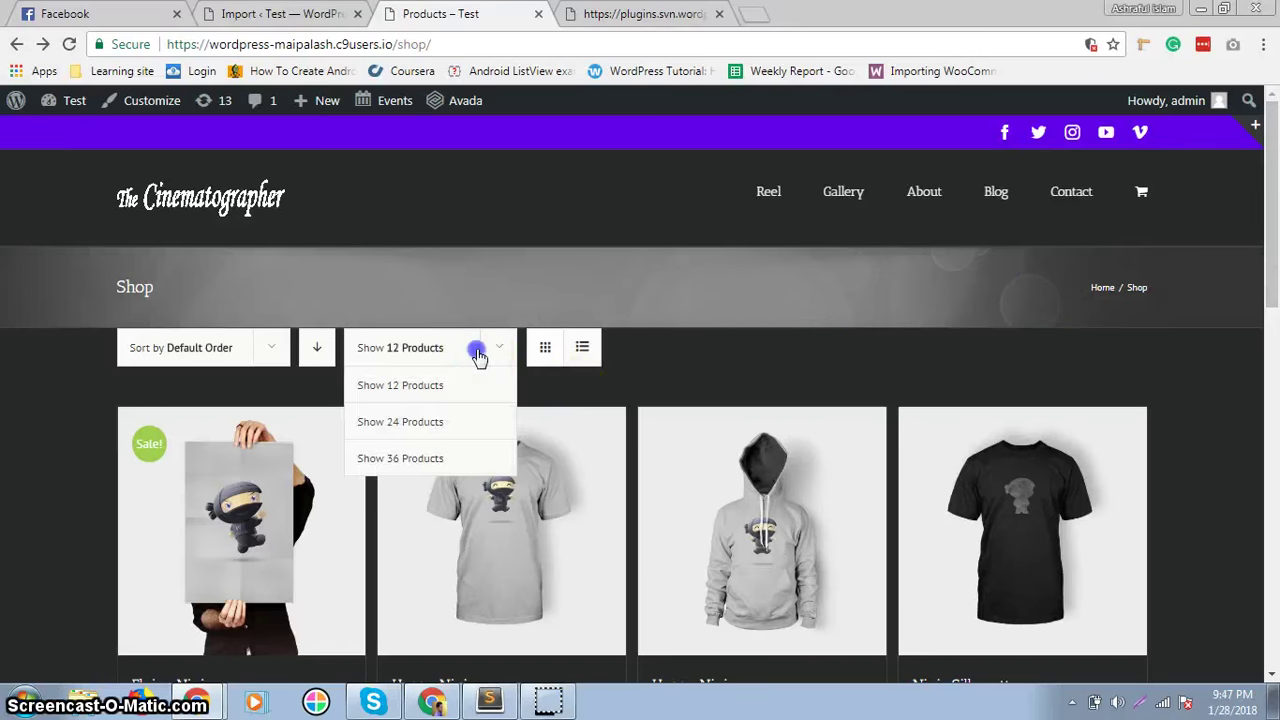
{"action": "left_click", "coordinate": [539, 368]}
Open the Products list in the WordPress admin and look through the imported products down to the end of the page
{"action": "left_click", "coordinate": [285, 12]}
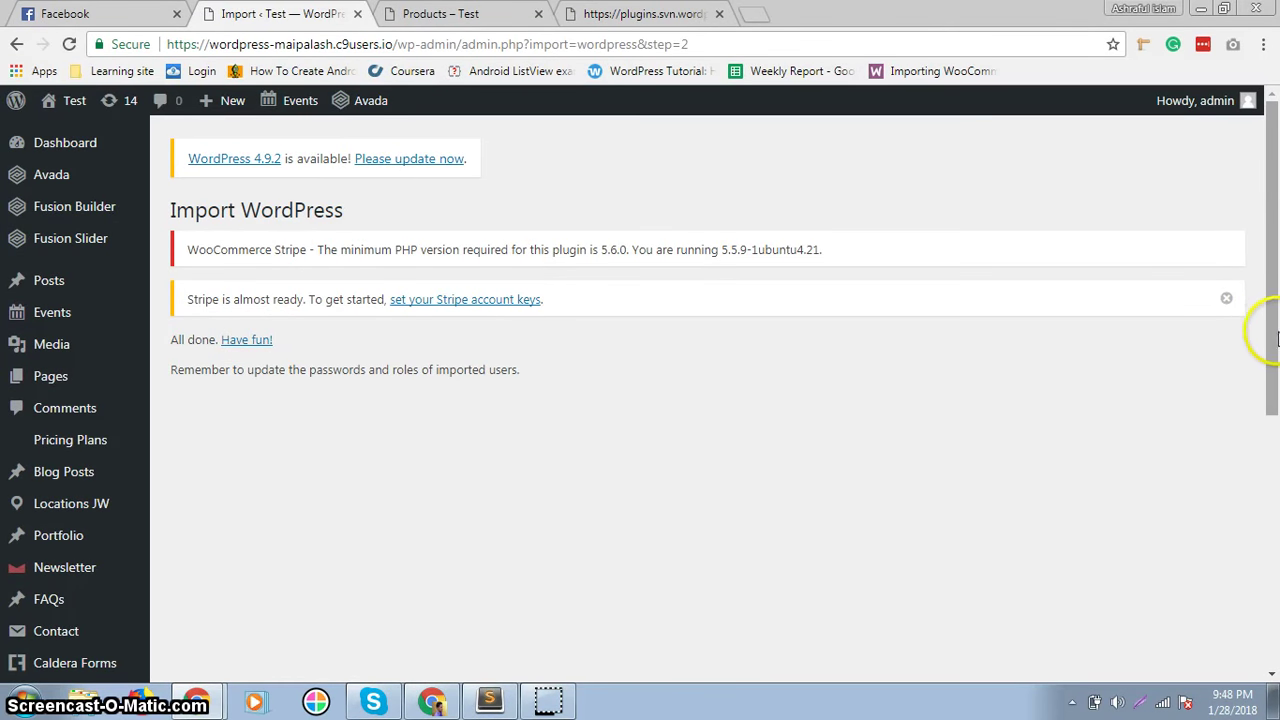
{"action": "scroll", "coordinate": [1257, 314], "scroll_direction": "down", "scroll_amount": 2}
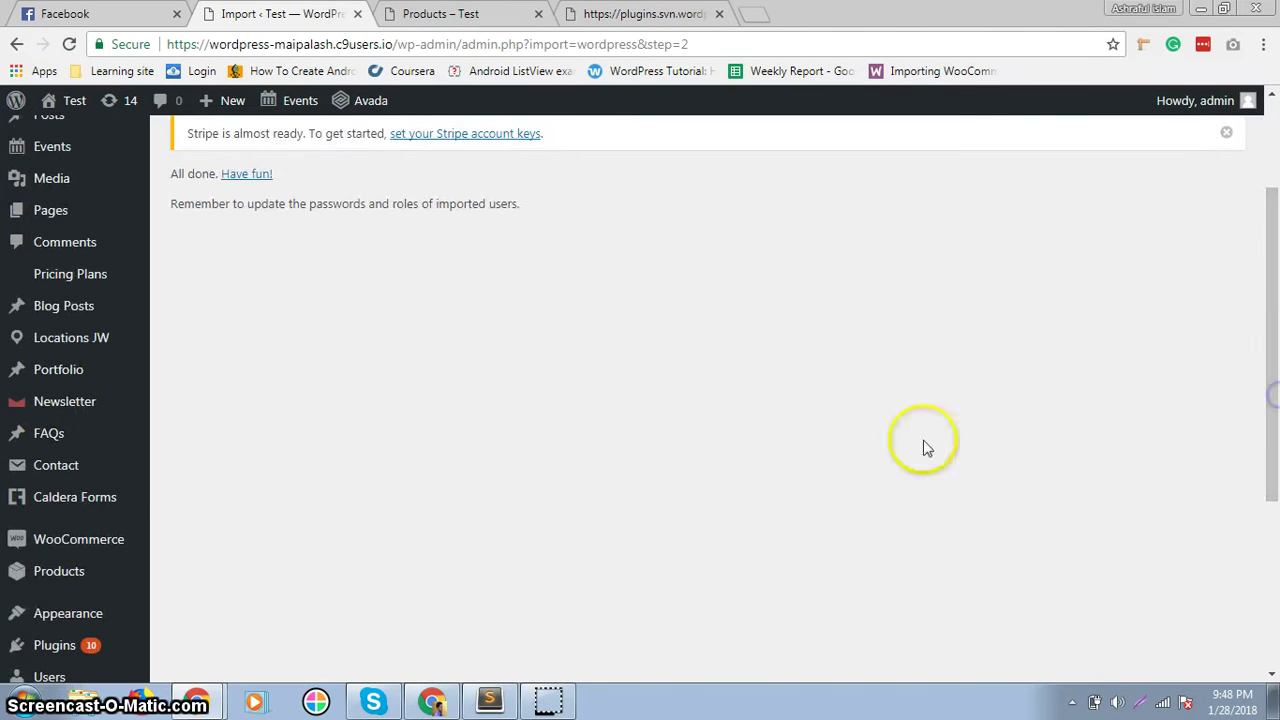
{"action": "left_click", "coordinate": [57, 573]}
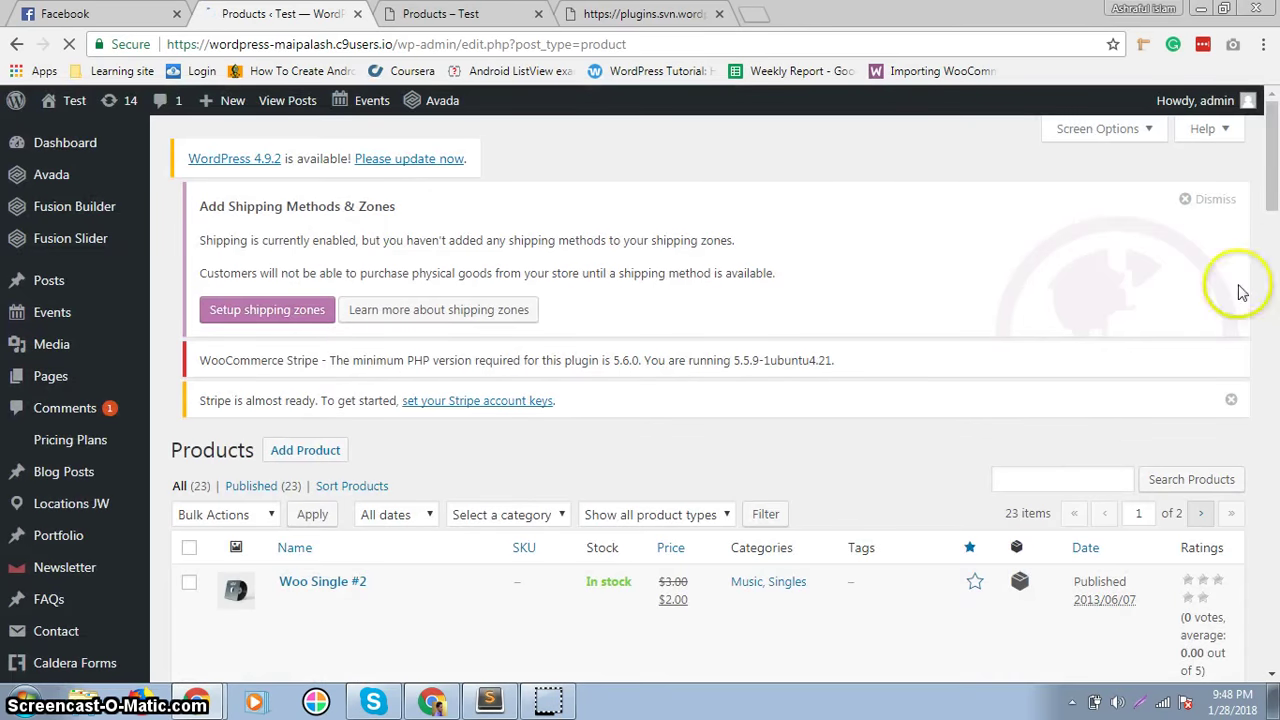
{"action": "left_click_drag", "start_coordinate": [1269, 183], "coordinate": [1266, 655]}
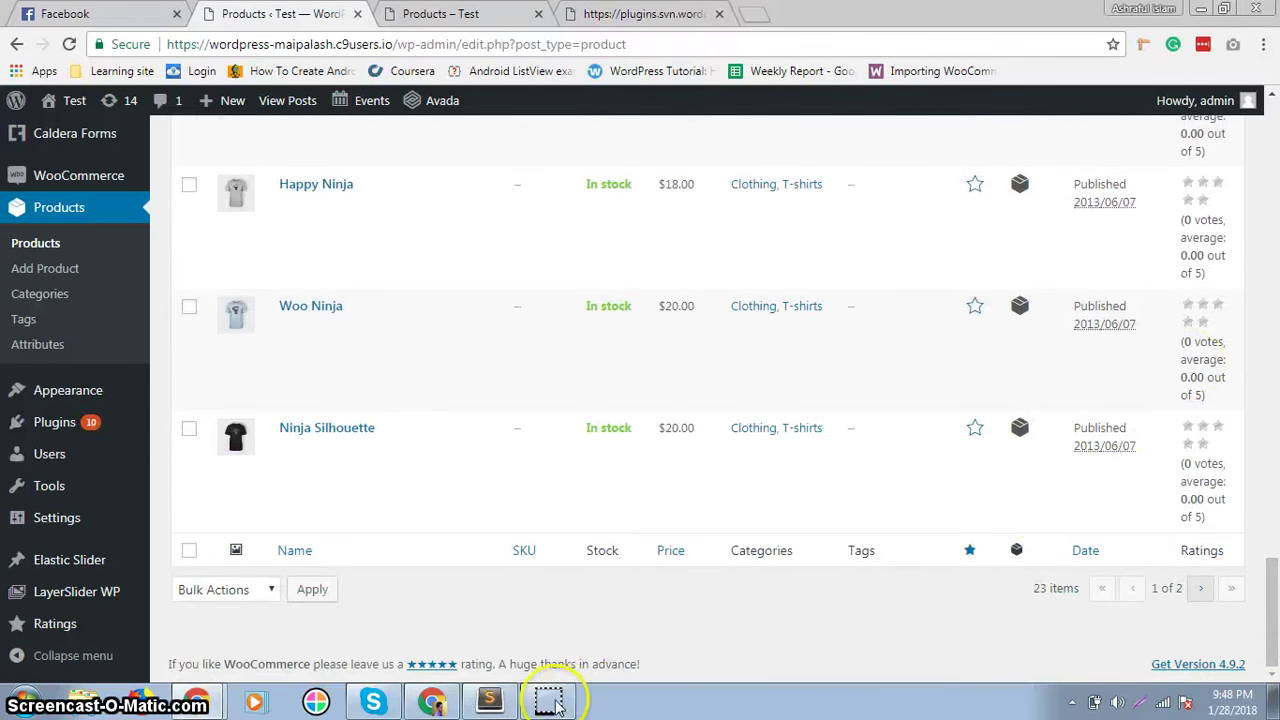